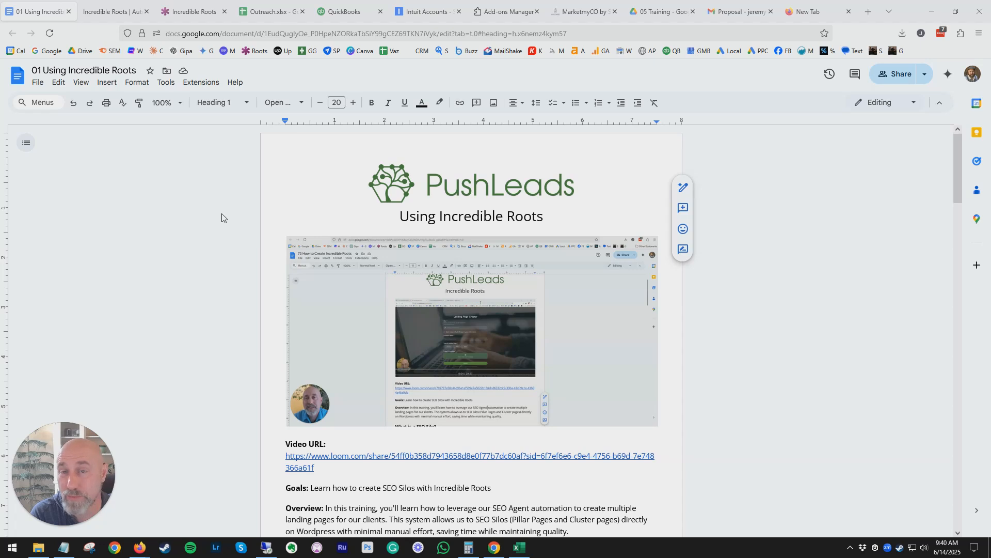
- Highlight the phrase 'SEO Silos' in the training document's overview, then clear the selection
scroll(222, 217, down, 5)
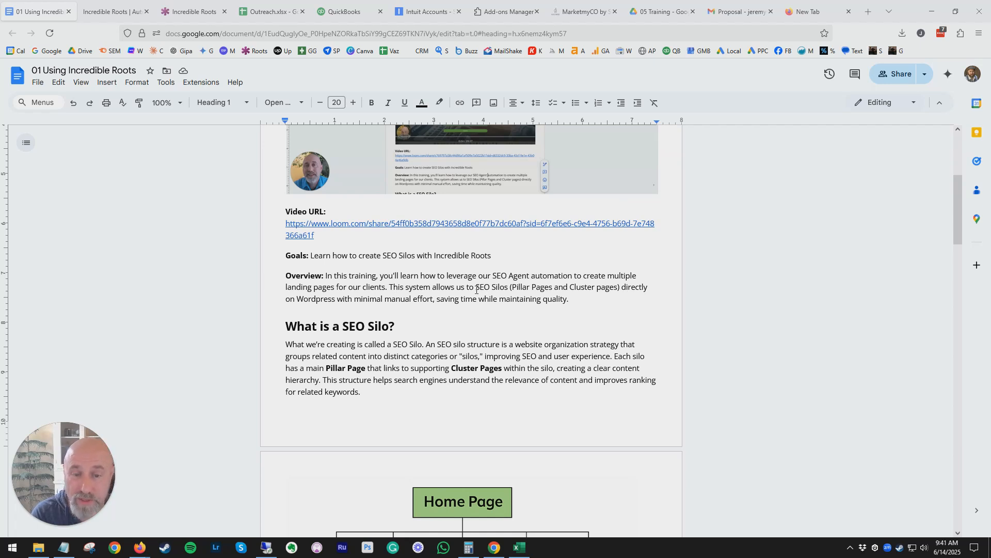
drag(475, 288, 507, 285)
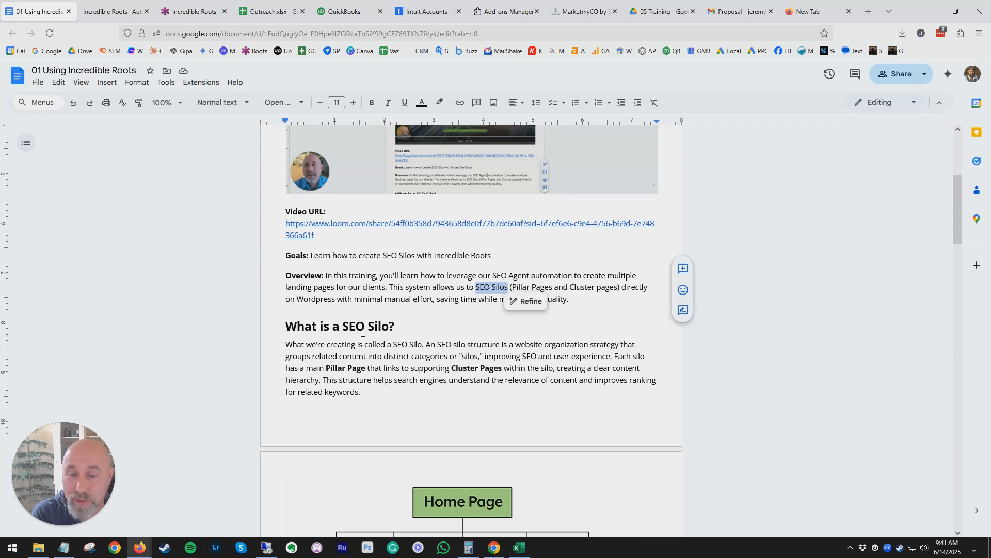
scroll(263, 338, down, 3)
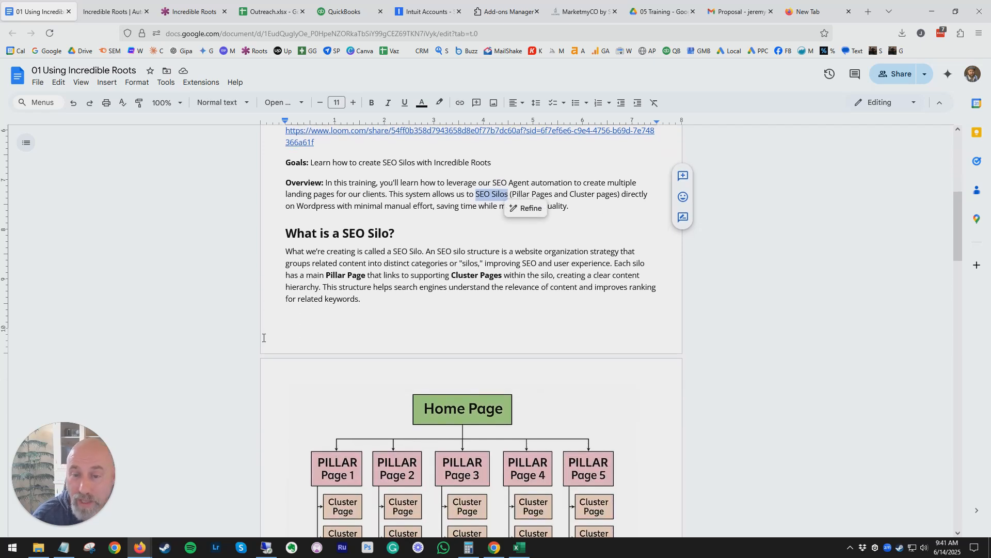
click(264, 337)
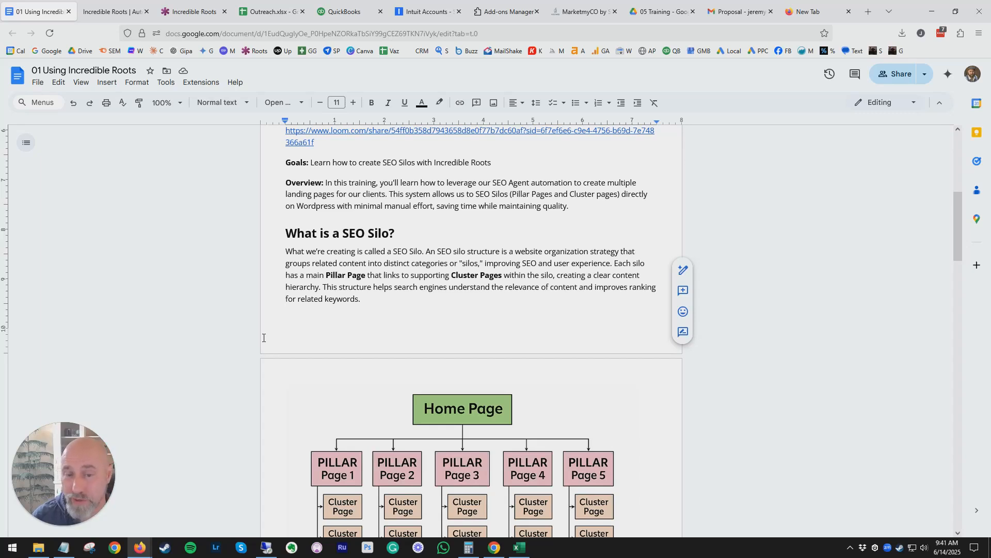
- Scroll down to the Creating a New Project section, then start a fresh browser tab
scroll(263, 337, down, 3)
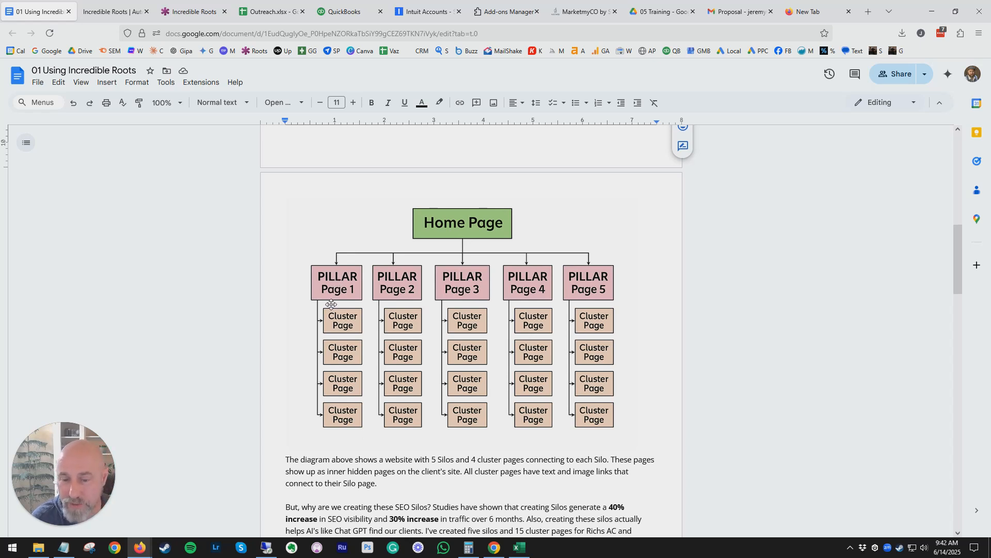
scroll(332, 305, down, 4)
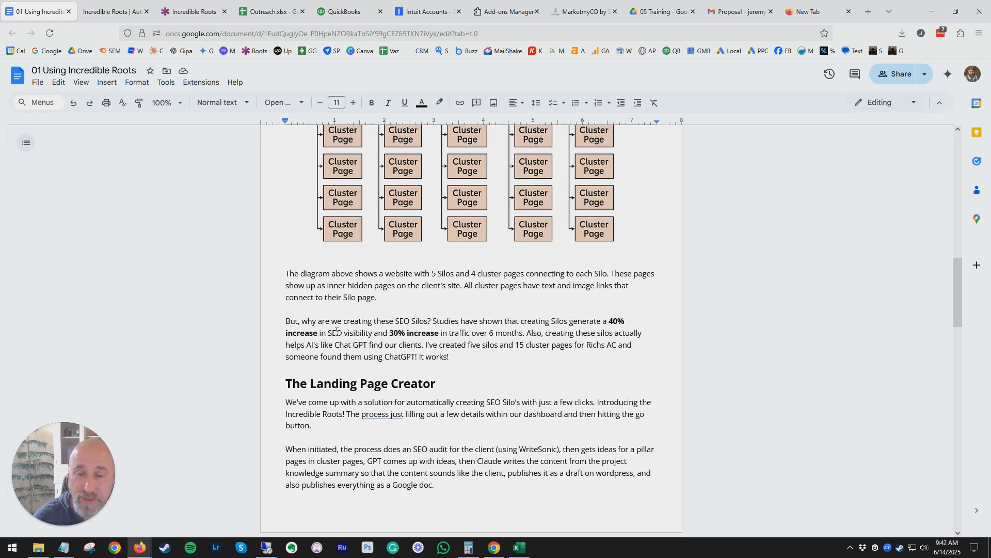
scroll(392, 349, down, 3)
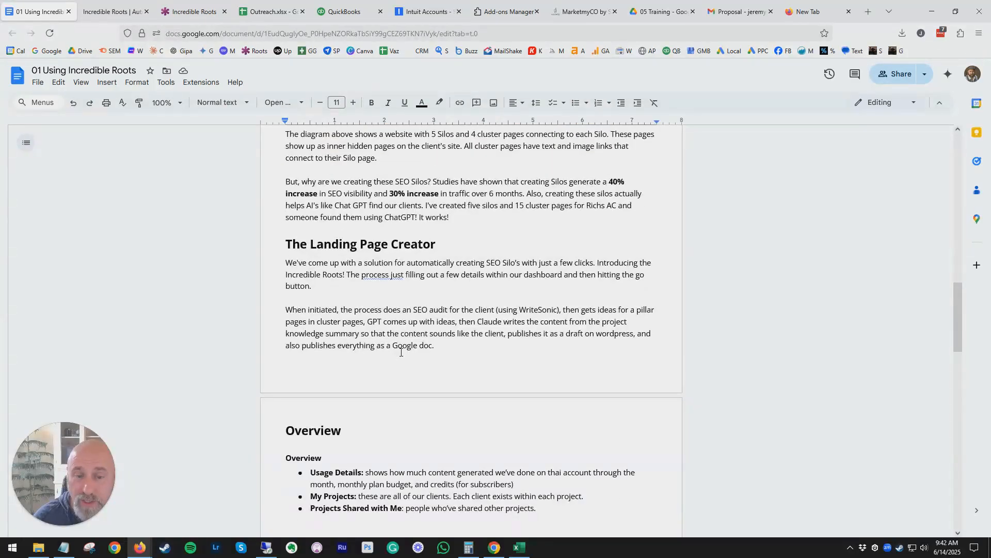
scroll(401, 352, down, 3)
scroll(401, 352, up, 3)
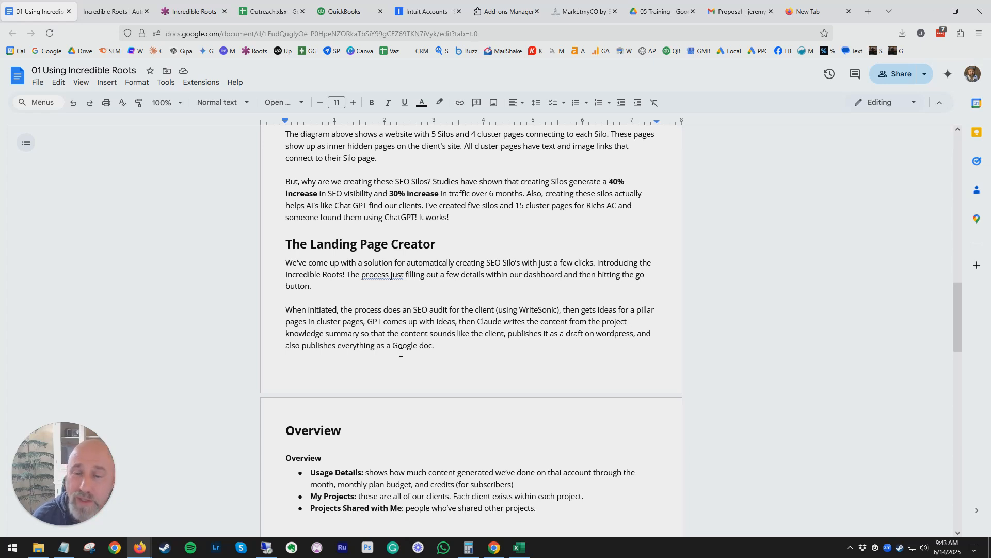
scroll(401, 352, down, 2)
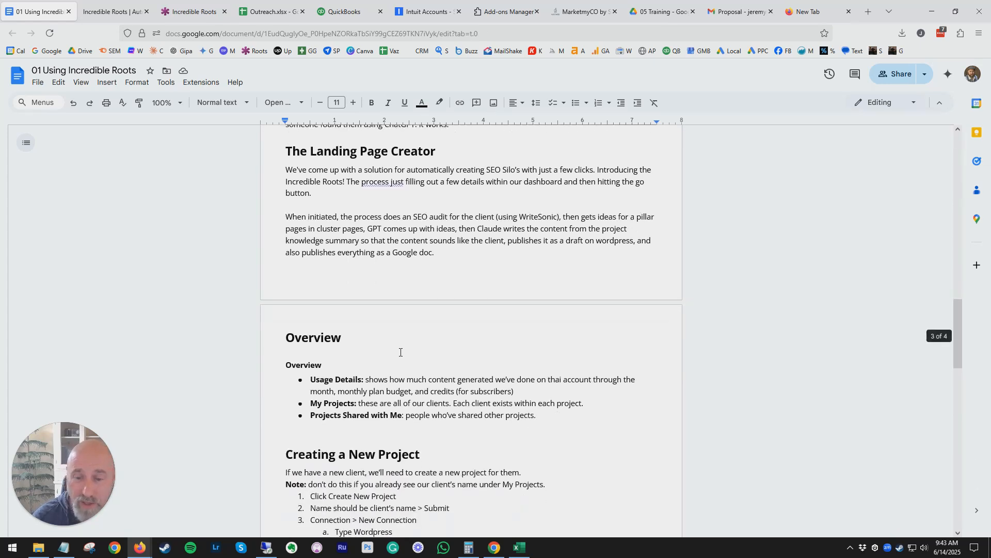
scroll(400, 353, down, 1)
scroll(400, 352, down, 1)
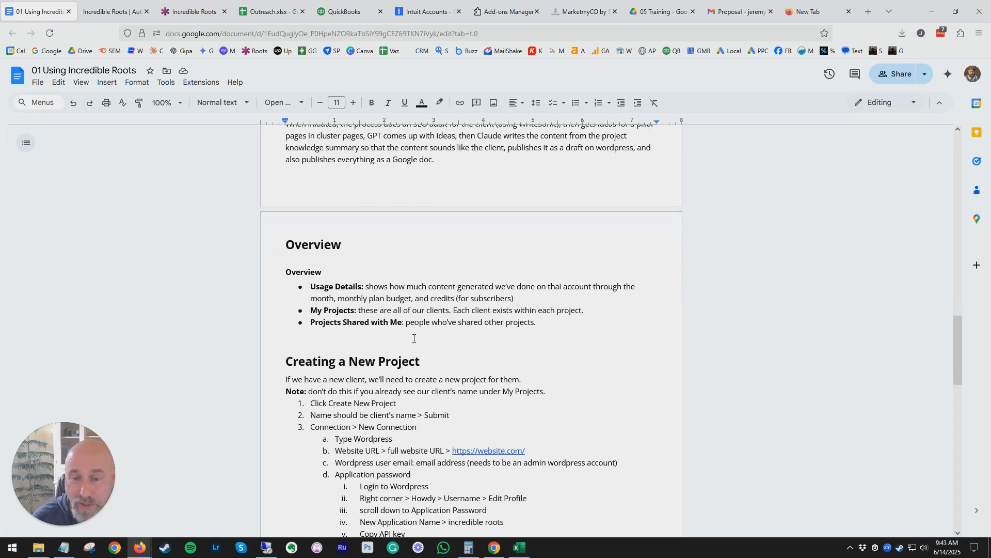
click(811, 11)
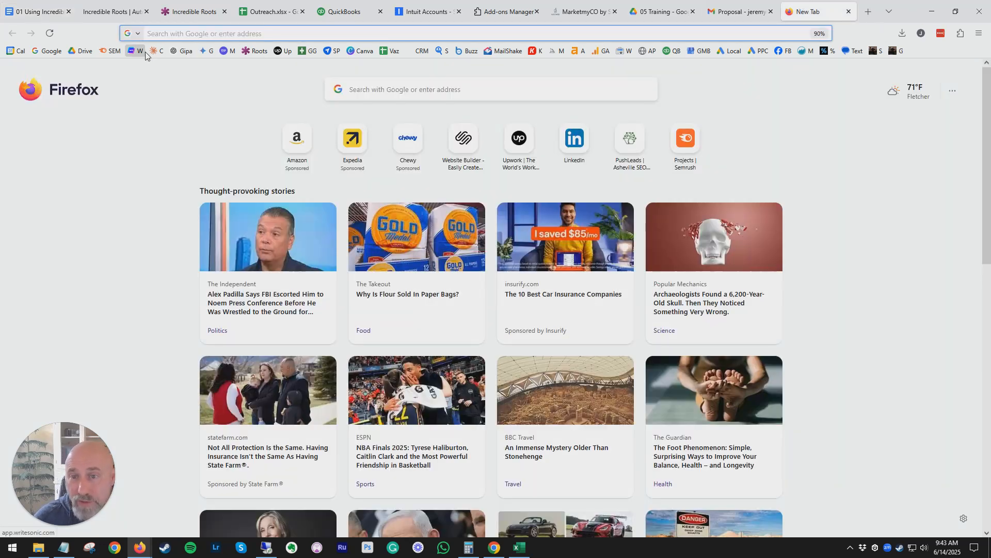
- Load the Incredible Roots dashboard with 984 credits and browse its 26-project My Projects list
click(255, 51)
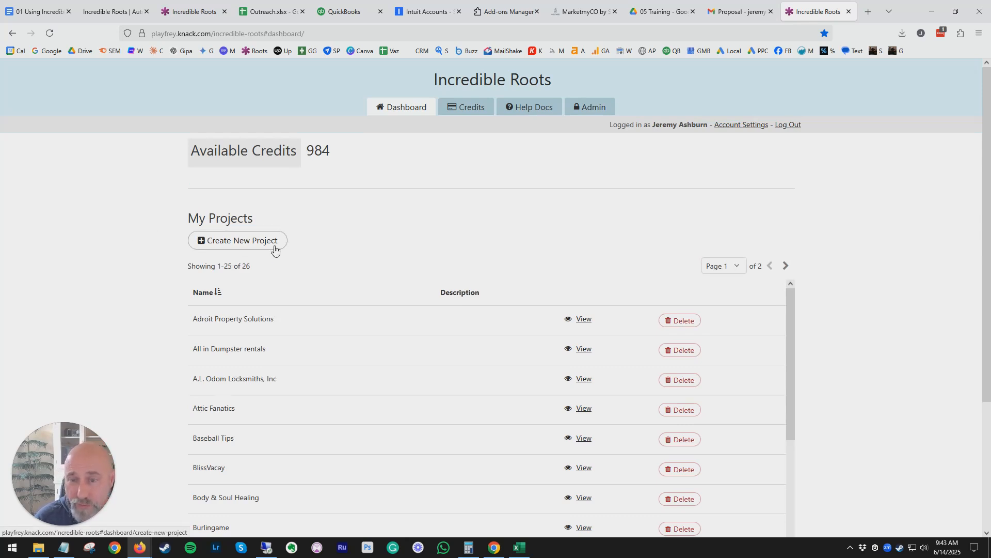
scroll(267, 347, down, 6)
scroll(171, 317, down, 1)
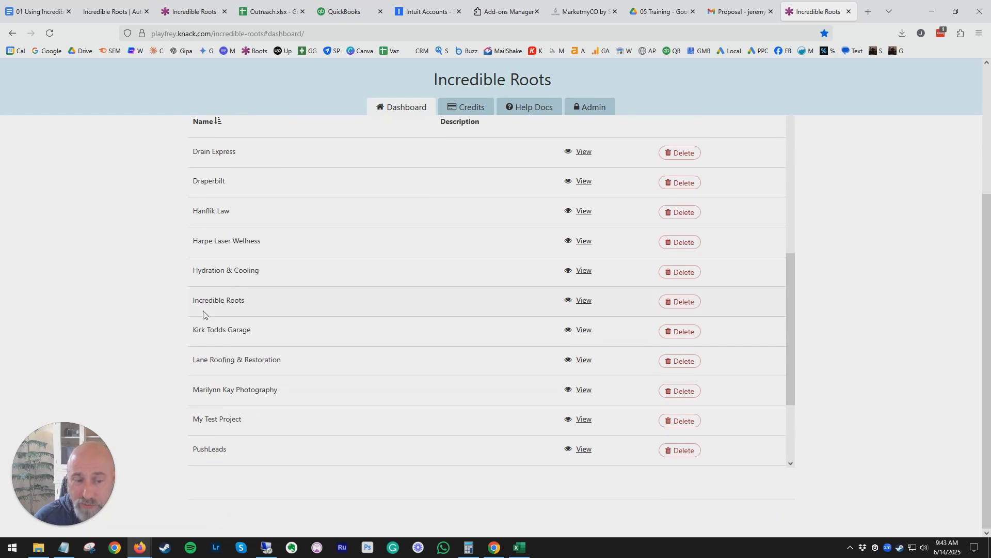
scroll(175, 324, up, 3)
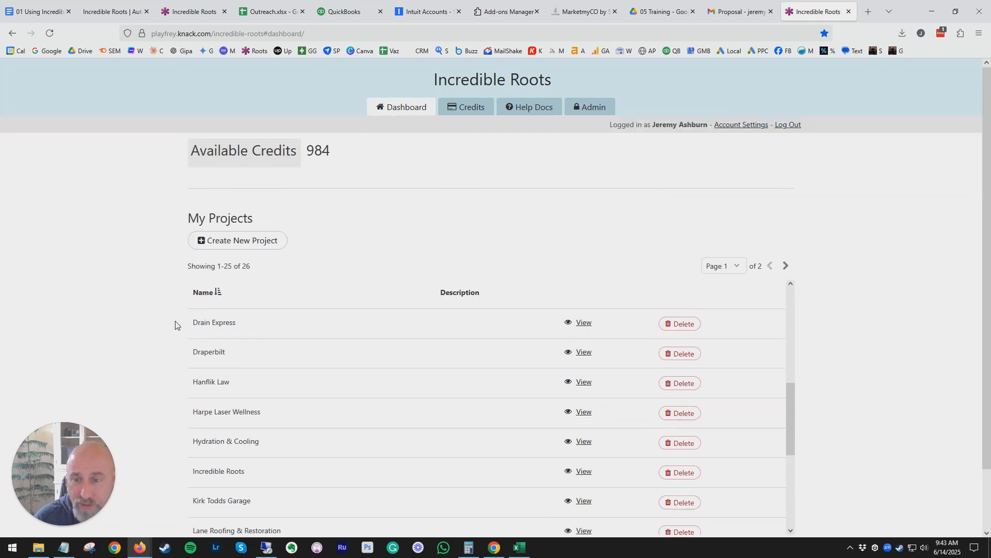
- Create a project named 'The Mortgage Shop' and scroll the list to find it
click(265, 241)
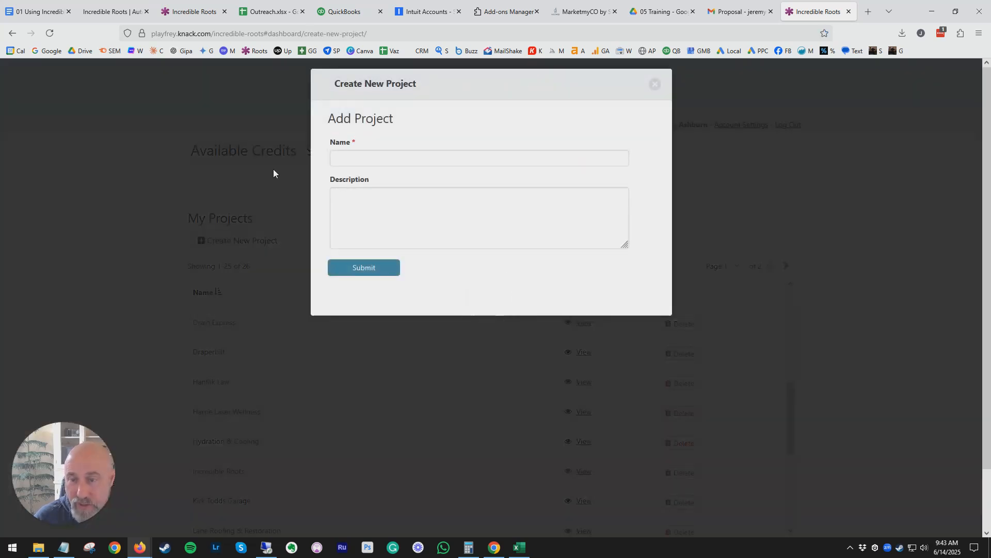
click(484, 158)
text(The Mortgage Shop)
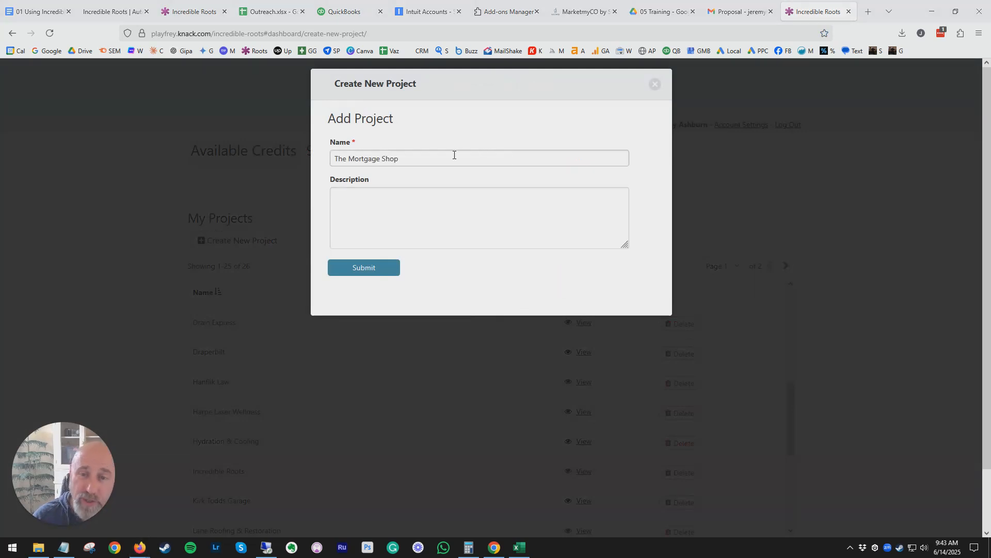
click(389, 266)
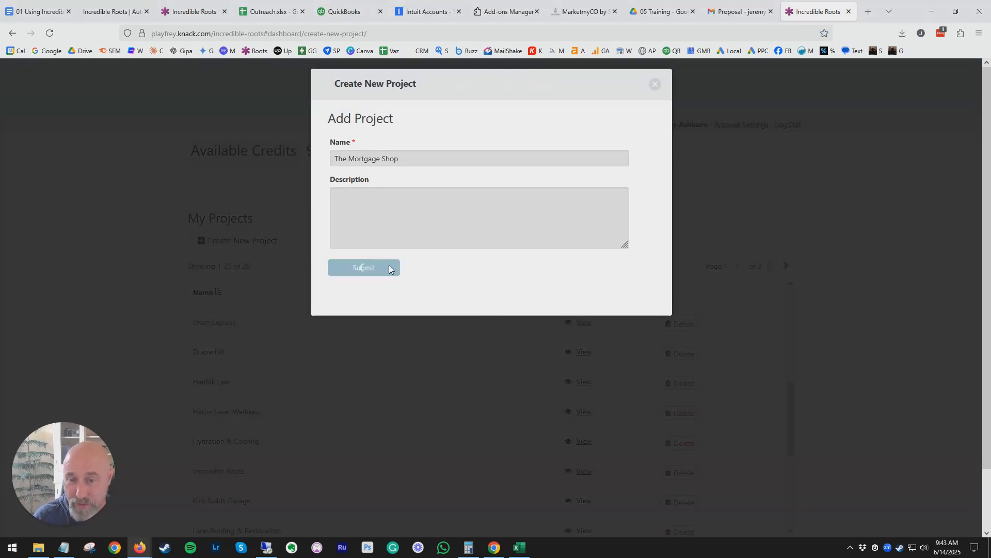
scroll(377, 335, down, 5)
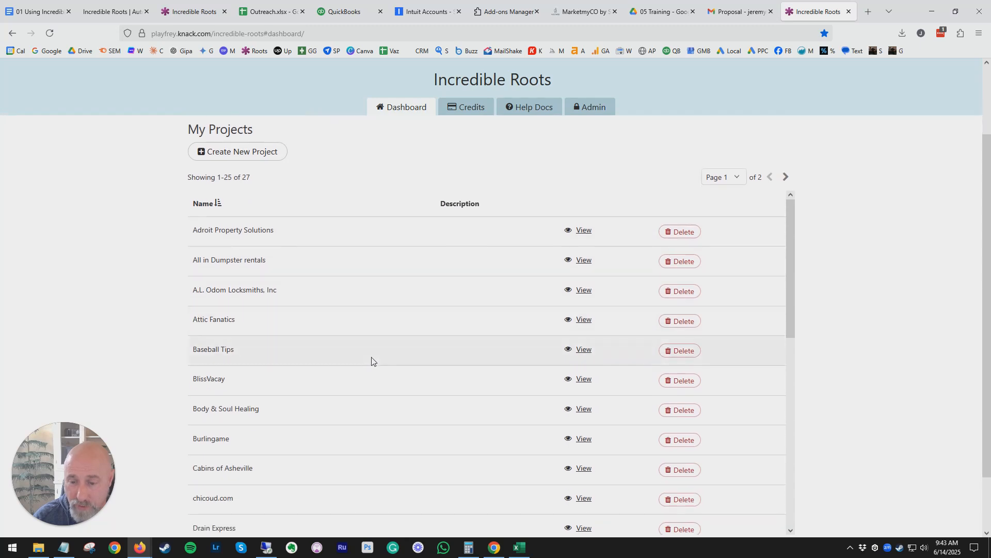
scroll(378, 364, down, 6)
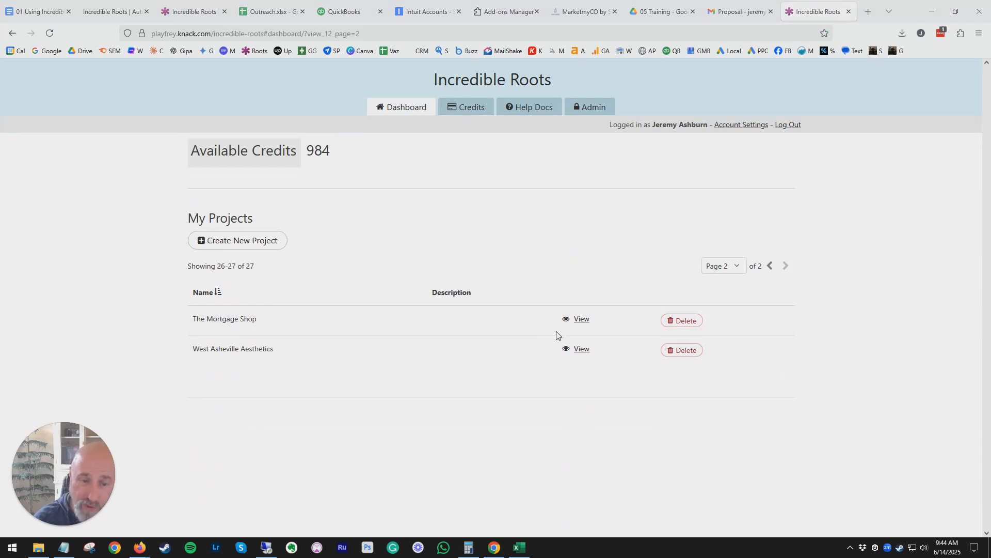
- Open The Mortgage Shop's Project Details and scroll down to its Connections section
click(581, 321)
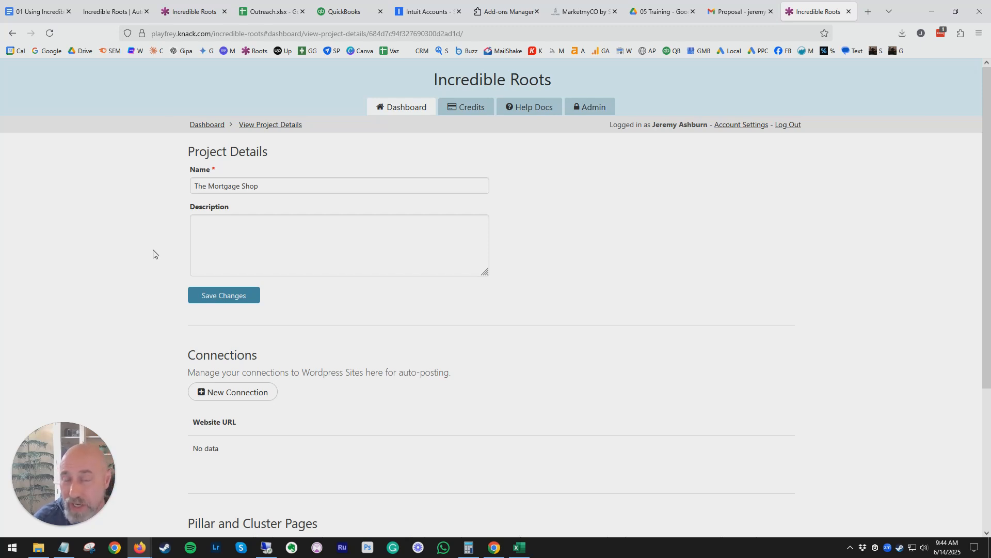
scroll(151, 256, down, 2)
scroll(152, 255, up, 2)
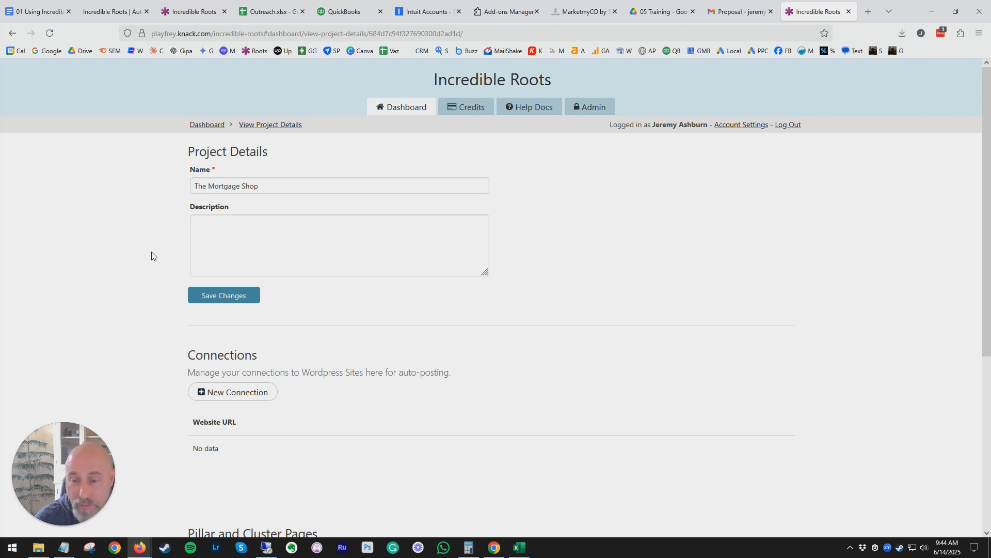
scroll(434, 351, down, 2)
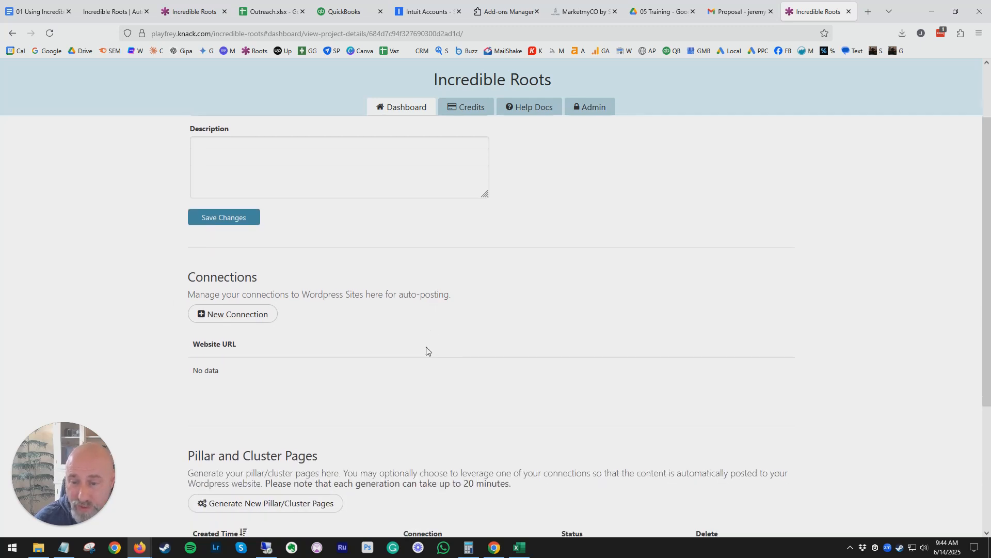
click(263, 292)
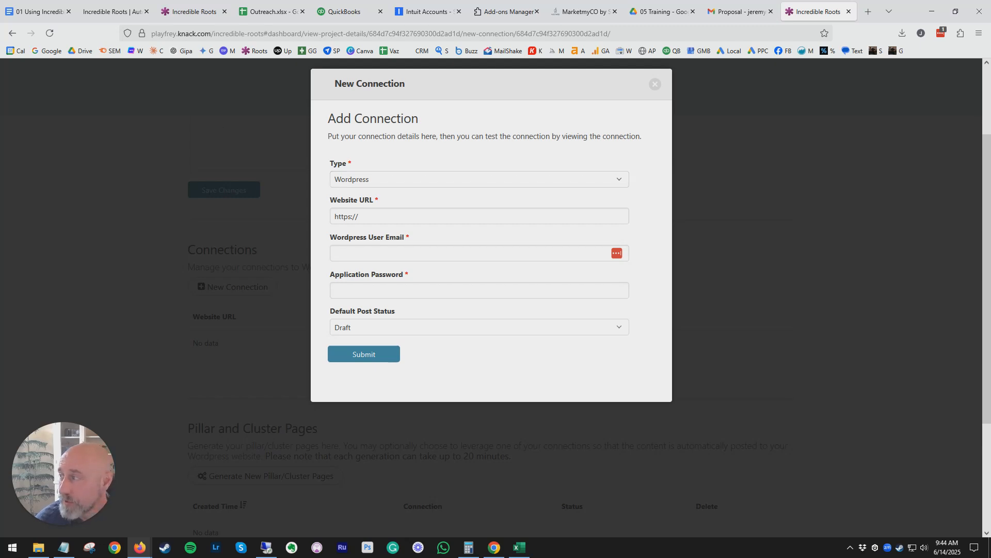
click(485, 217)
text(mortgage.shop)
text(/)
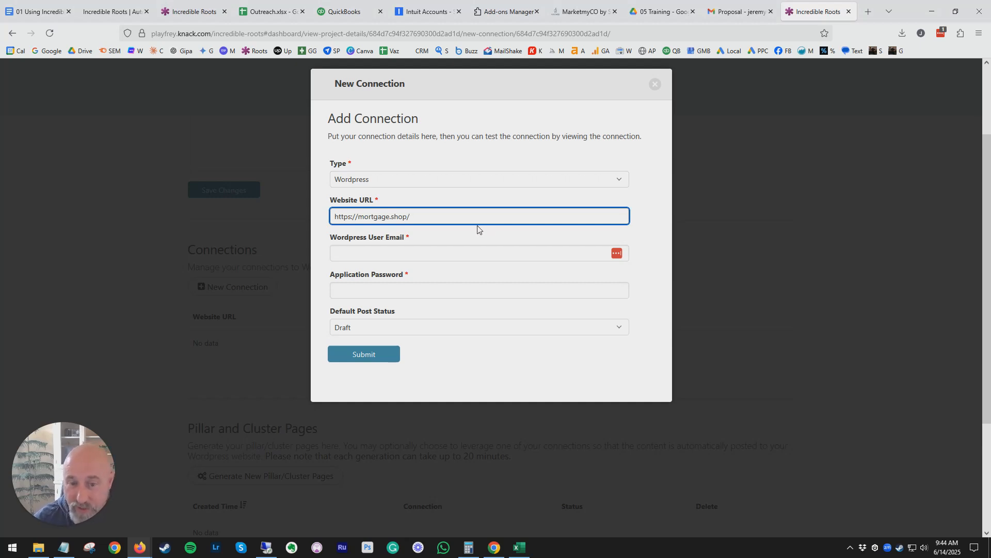
key(ctrl+a)
click(457, 210)
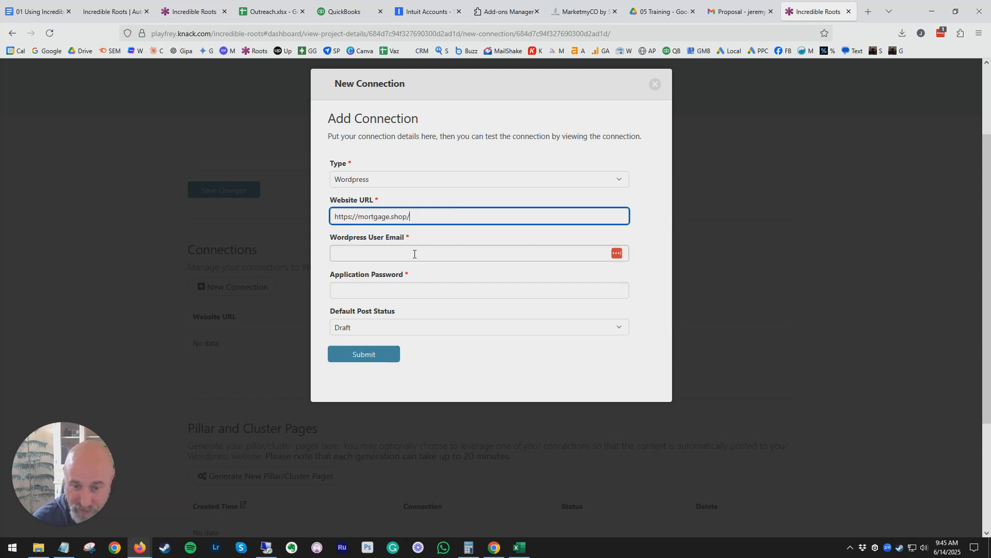
- Move to the user email field and check the Application Password label
click(414, 254)
click(465, 234)
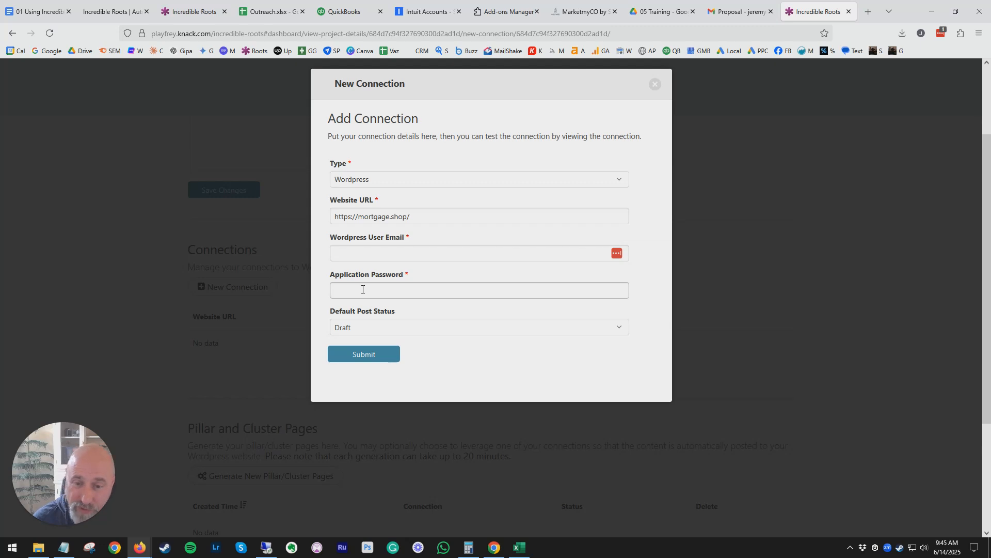
drag(406, 274, 331, 281)
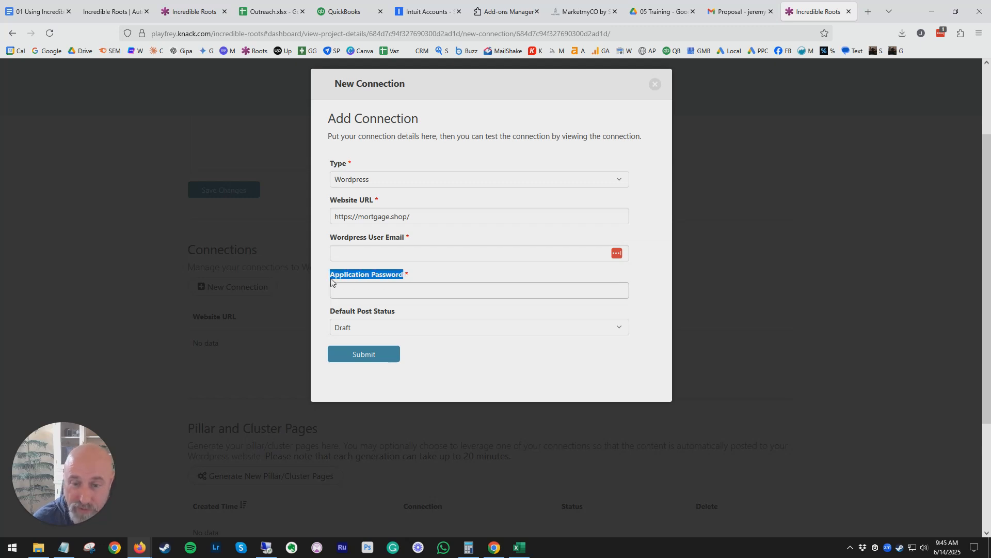
click(321, 281)
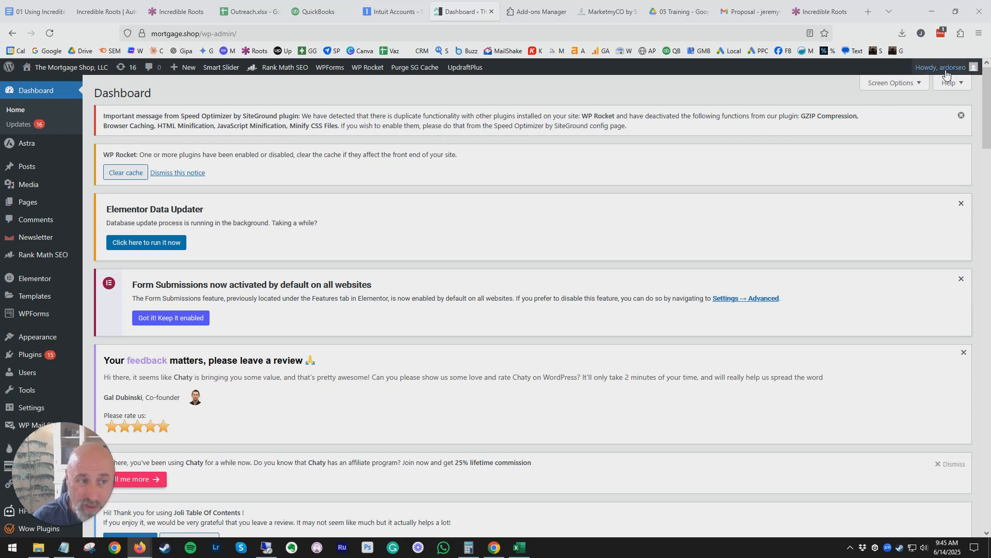
- Copy the admin e-mail address from the WordPress profile into the connection form's user email field
mouse_move(949, 72)
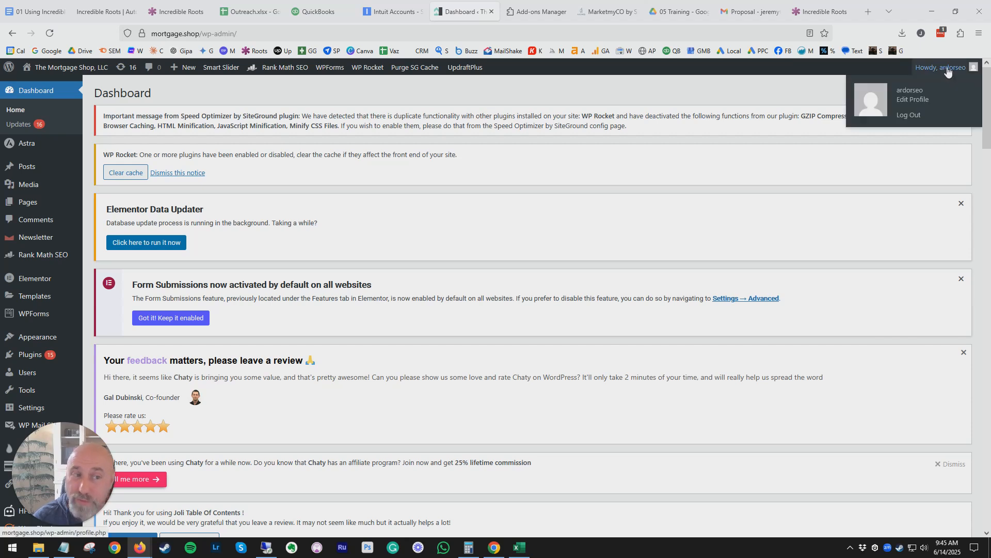
click(899, 100)
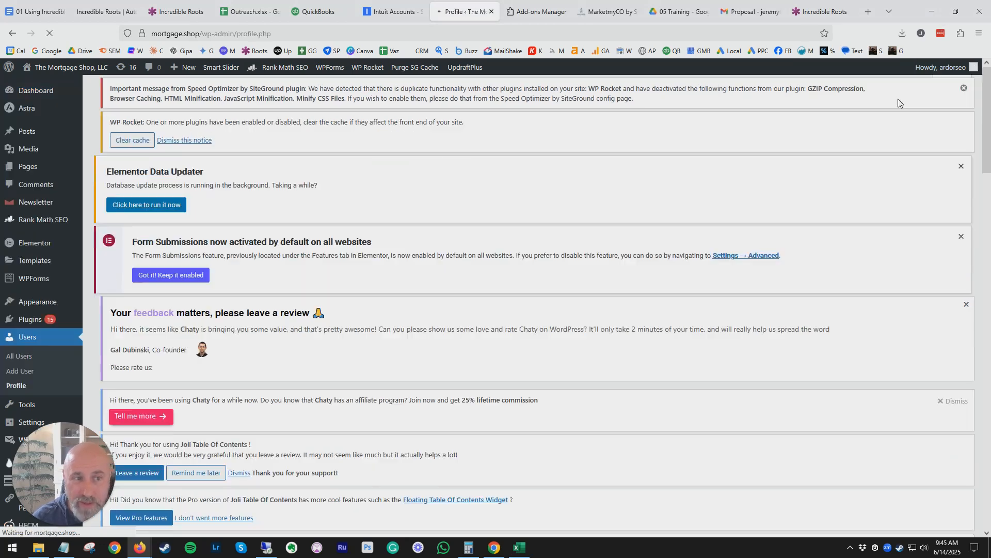
scroll(318, 359, down, 15)
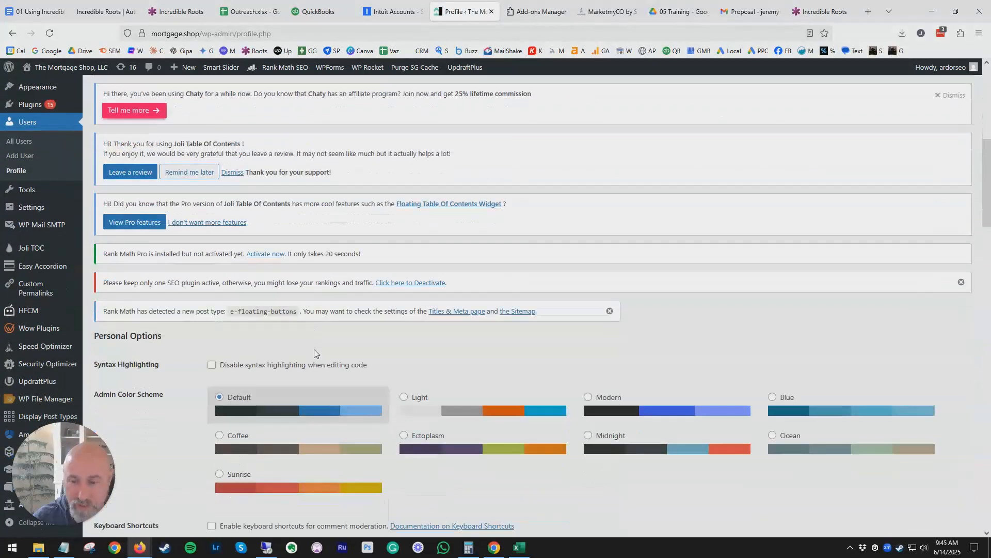
scroll(312, 351, down, 10)
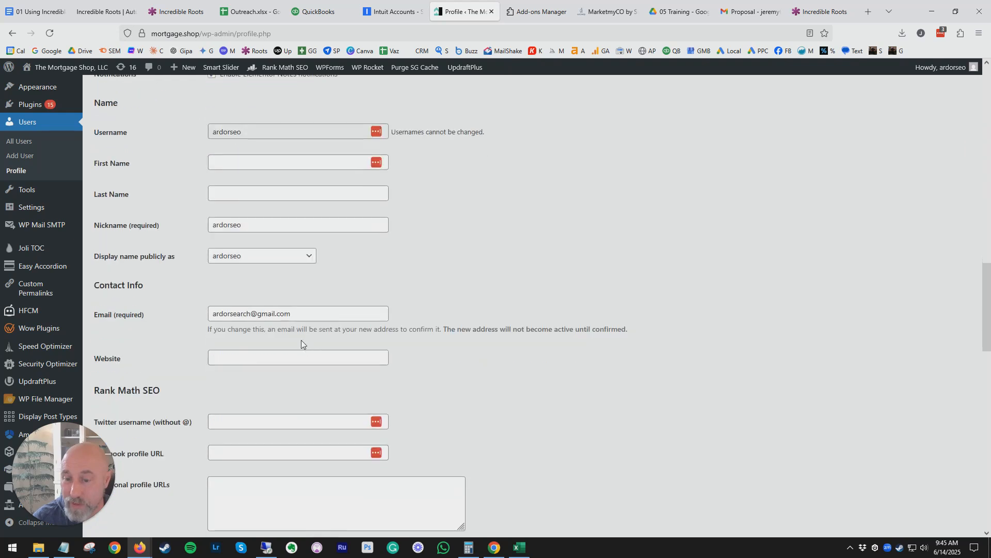
click(299, 309)
drag(300, 309, 146, 308)
key(ctrl+c)
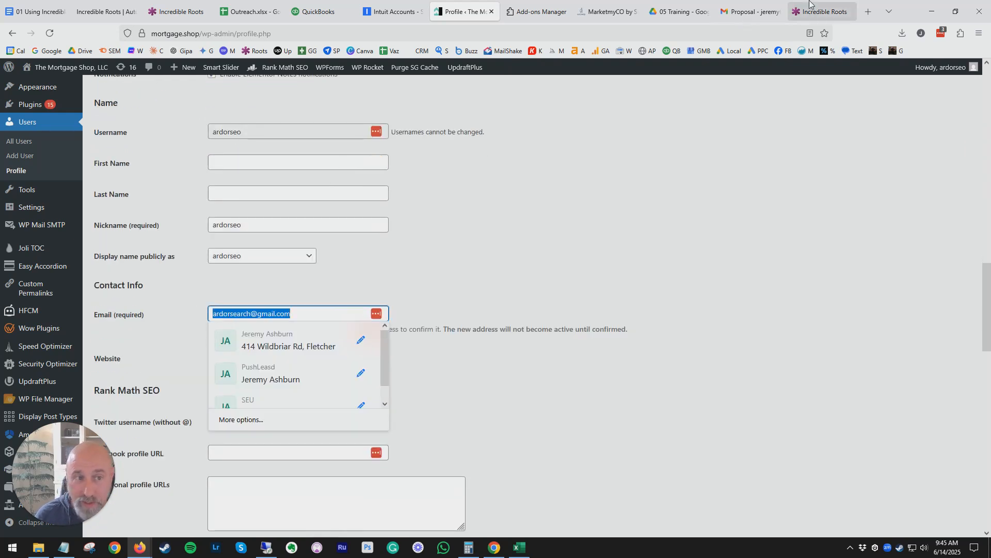
click(821, 11)
click(398, 253)
key(ctrl+v)
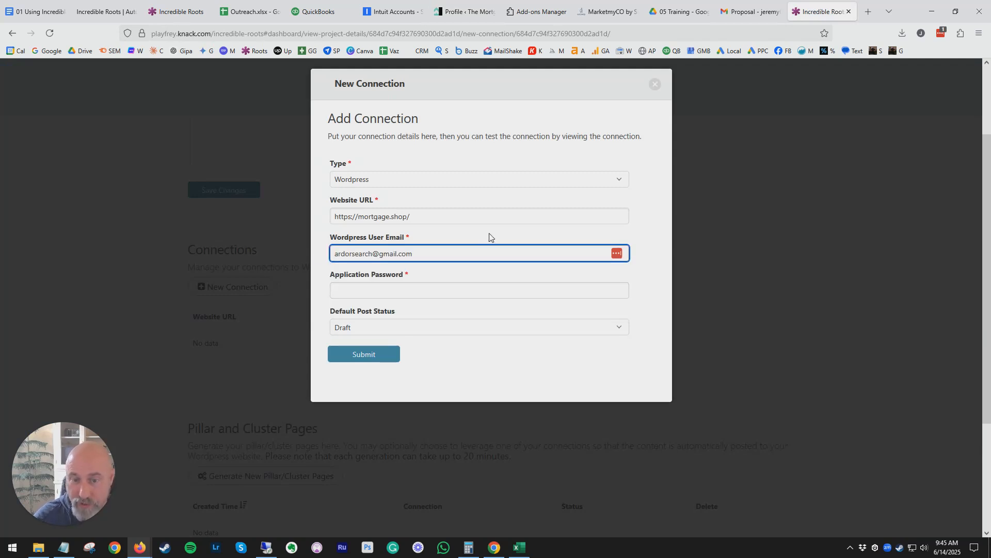
click(442, 291)
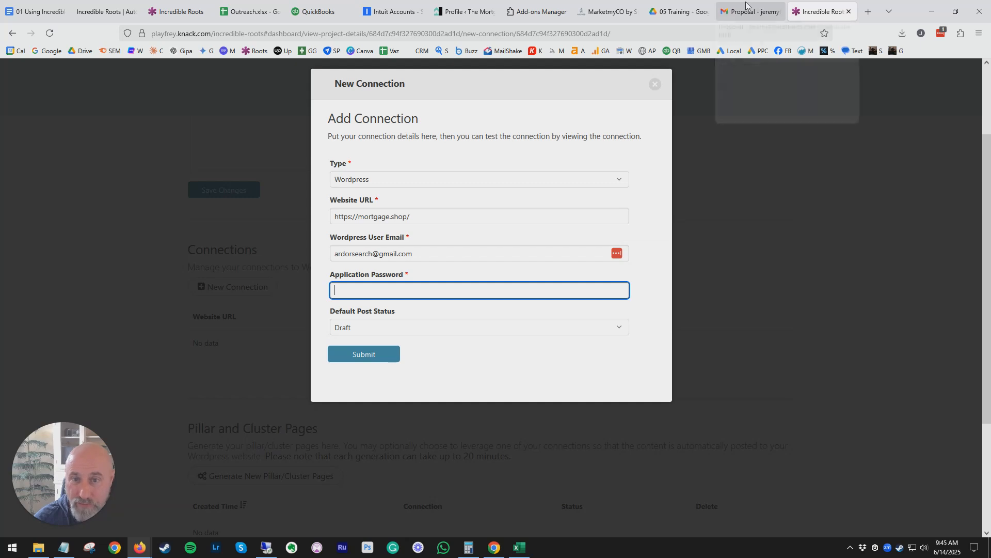
- On the WordPress profile, go to Application Passwords and name a new one 'incredible roots'
click(467, 11)
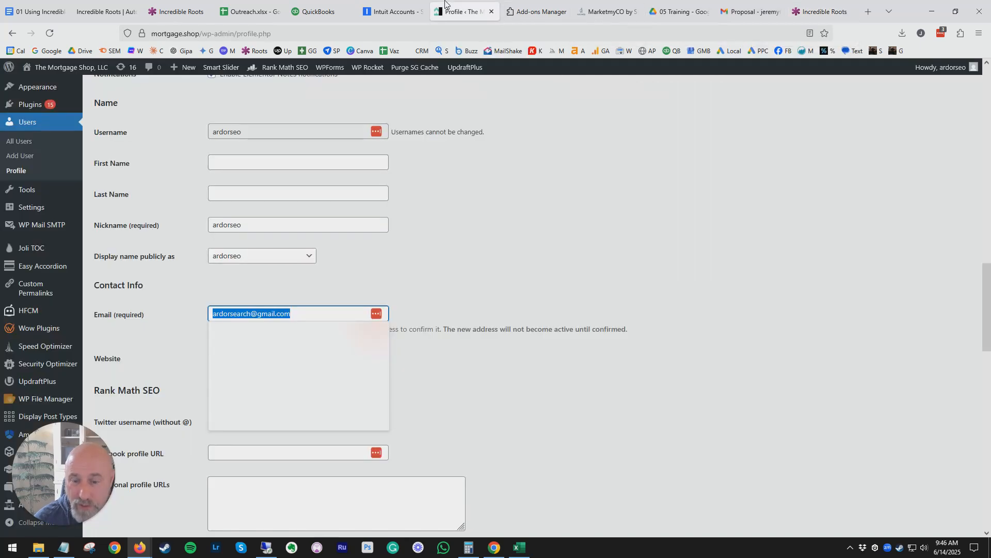
click(532, 222)
scroll(396, 308, down, 8)
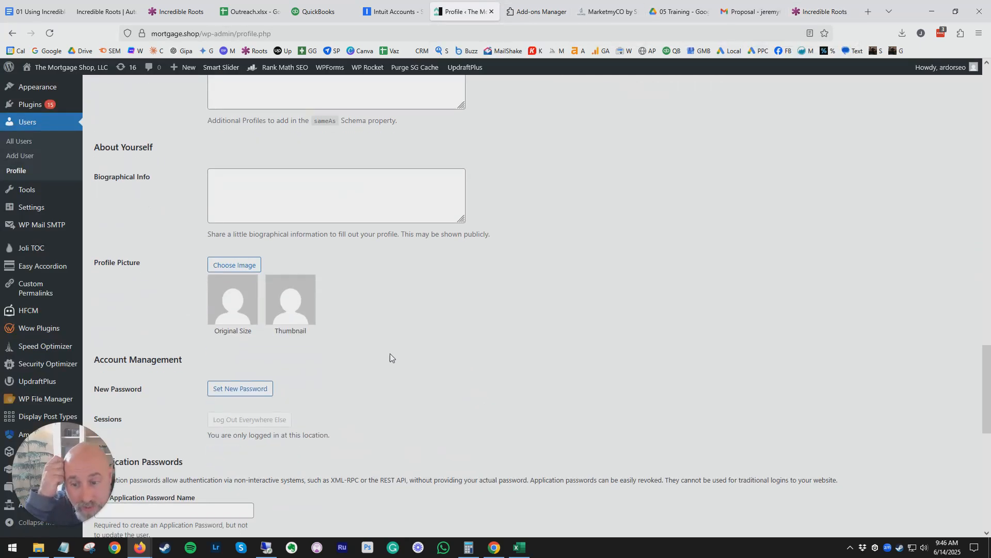
scroll(382, 340, down, 2)
scroll(367, 332, down, 2)
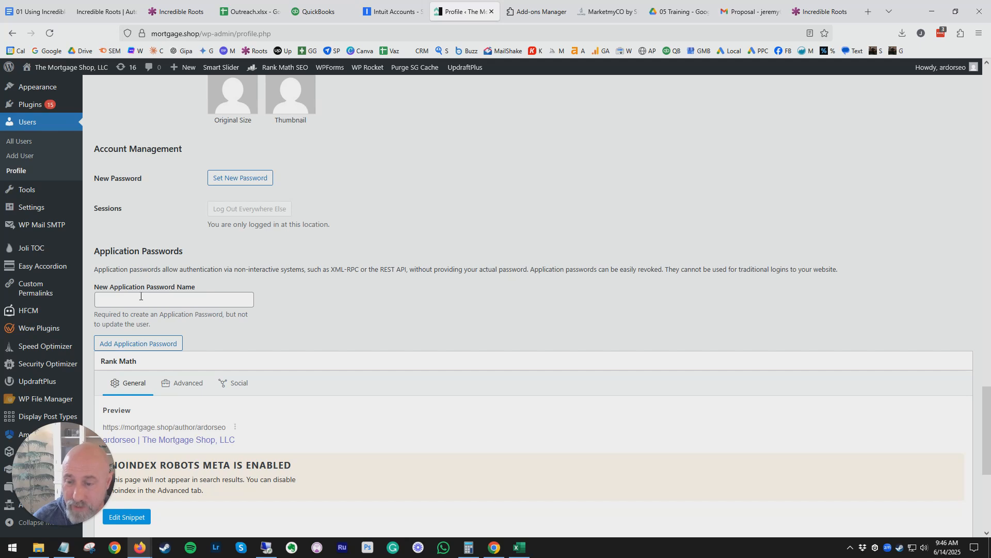
scroll(296, 315, down, 2)
scroll(288, 299, up, 2)
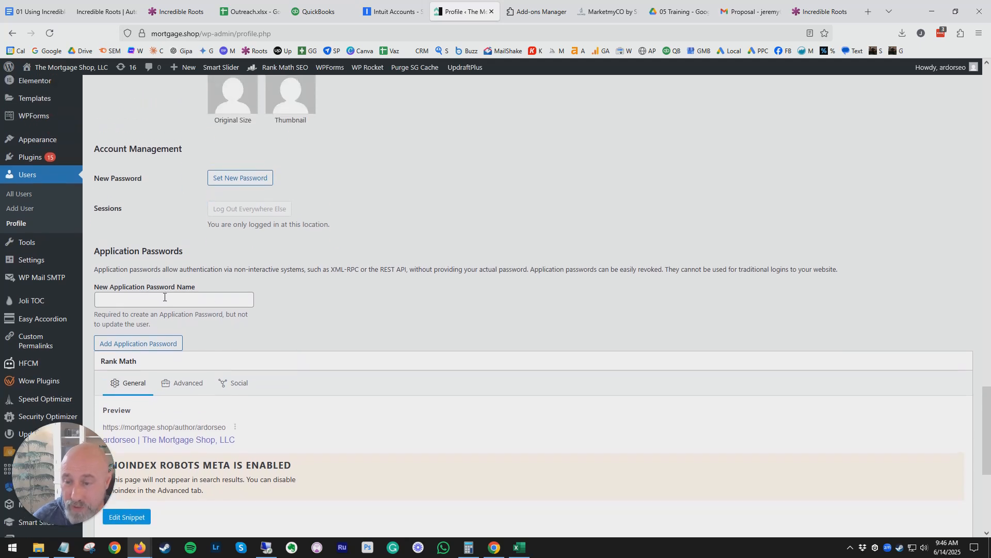
click(150, 302)
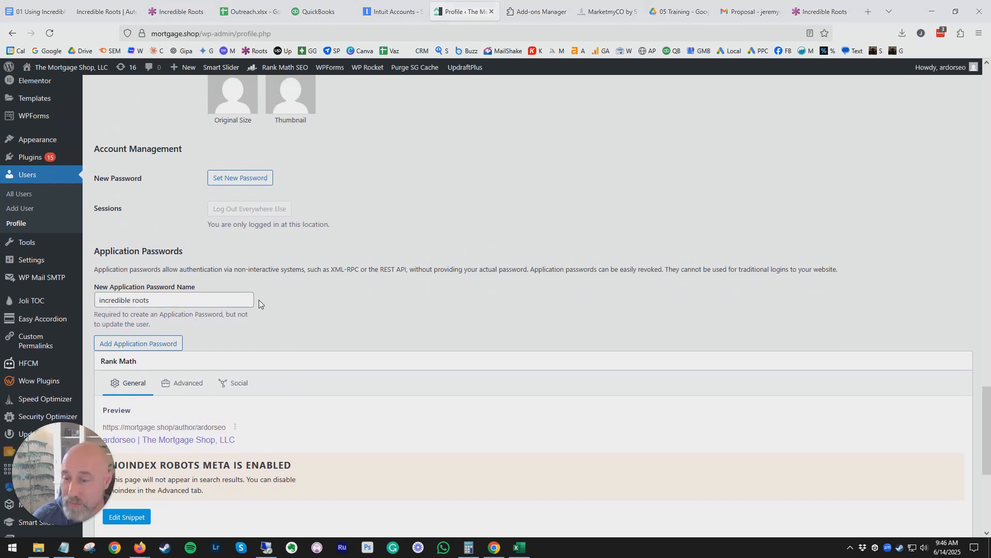
- Generate the 'incredible roots' application password and paste it into the Incredible Roots connection form
click(154, 345)
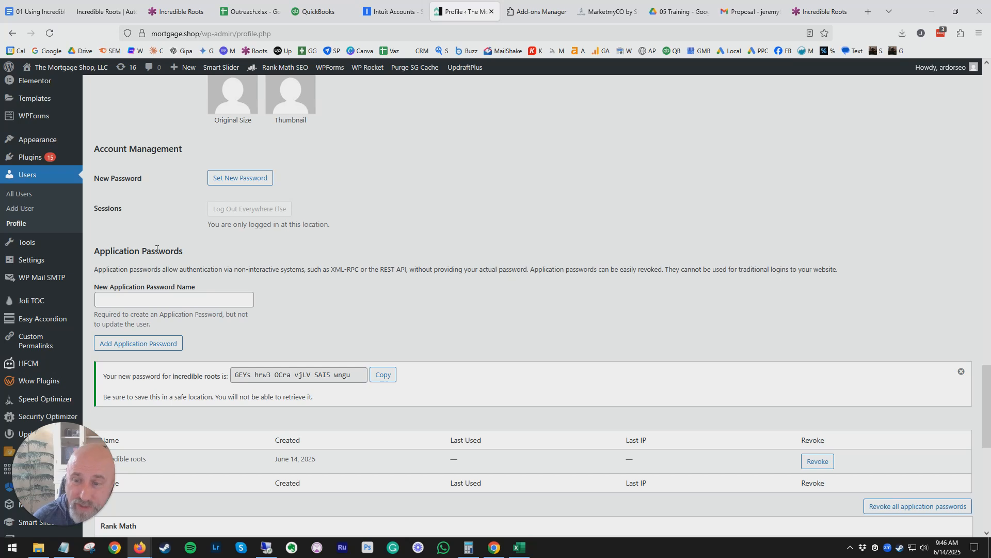
mouse_move(941, 68)
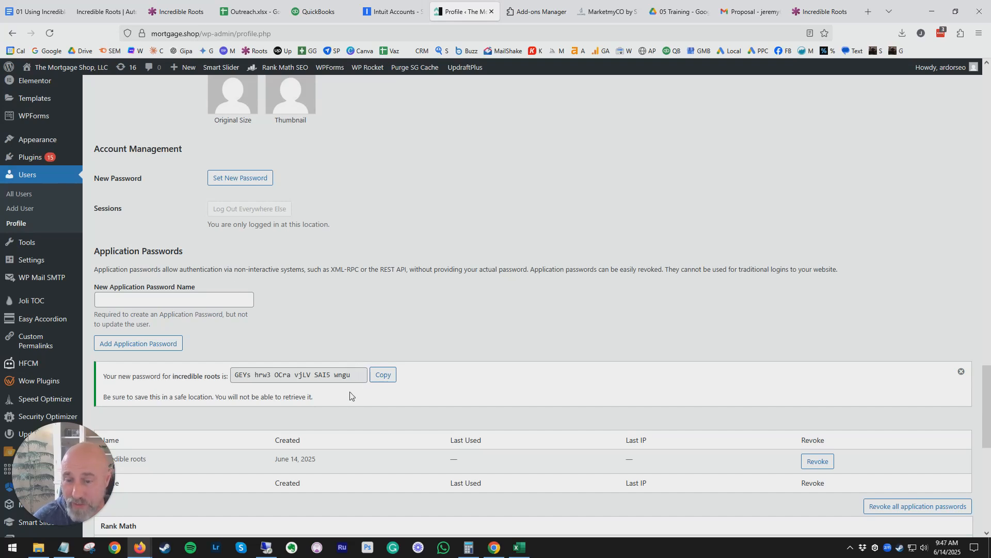
drag(357, 374, 186, 386)
key(ctrl+c)
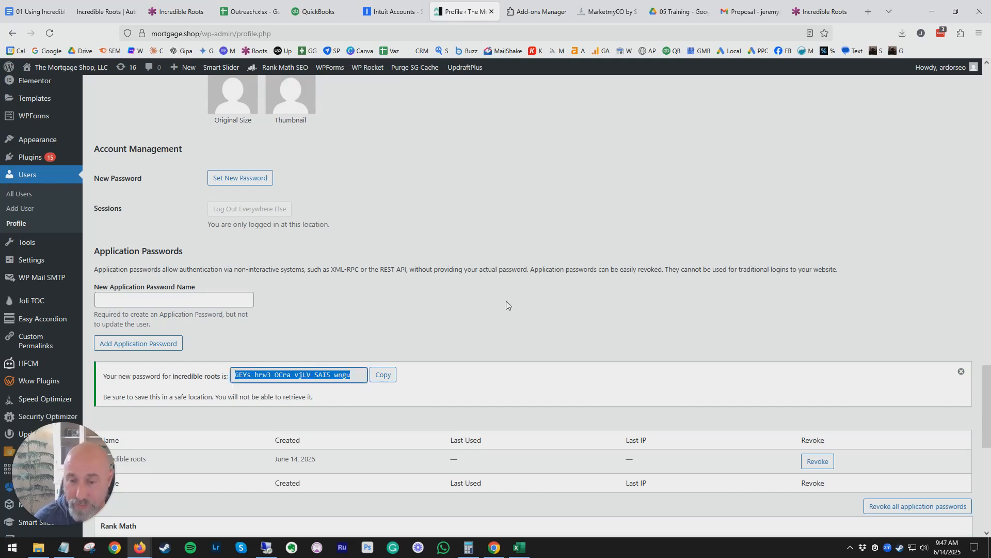
click(811, 6)
key(ctrl+v)
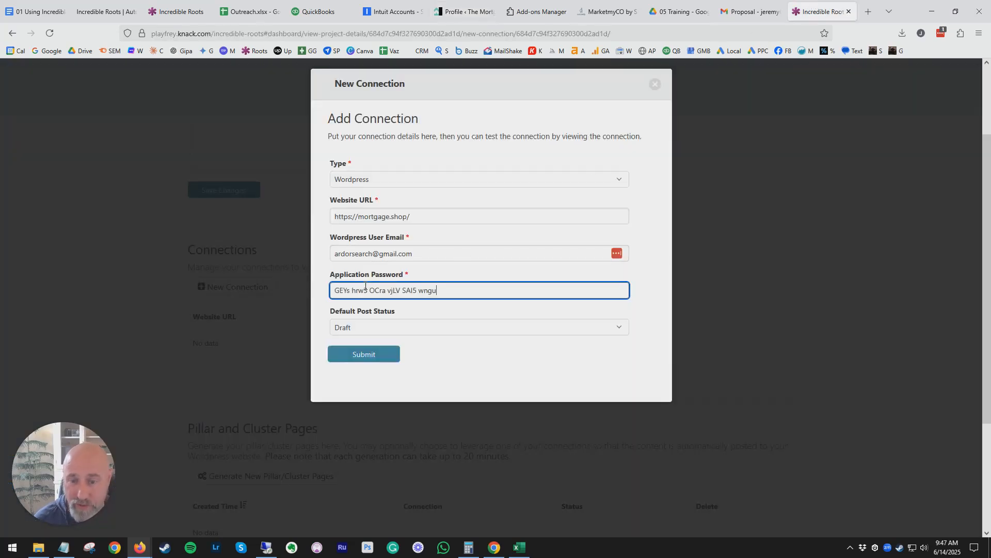
- Set Default Post Status to Publish and submit the mortgage.shop connection
click(387, 329)
click(361, 346)
click(409, 328)
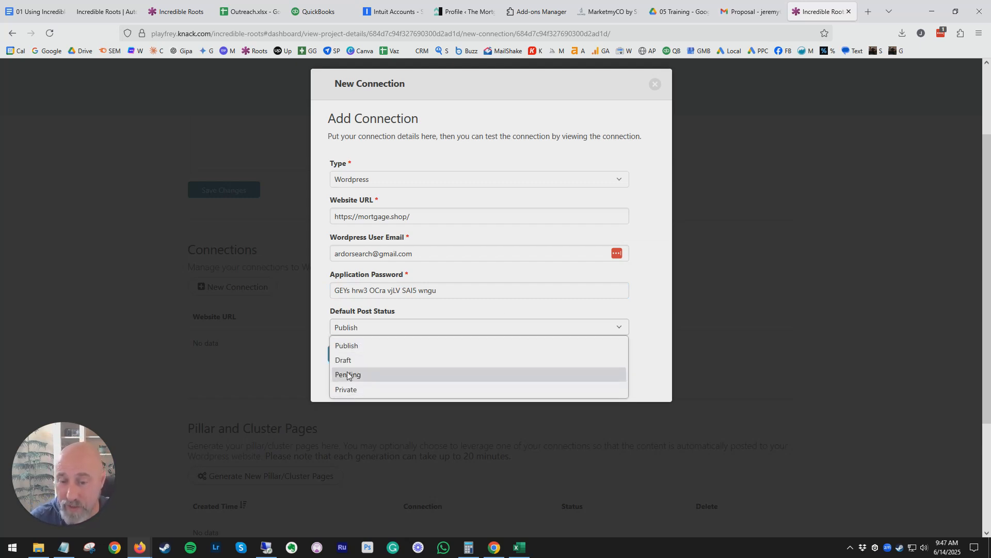
click(342, 351)
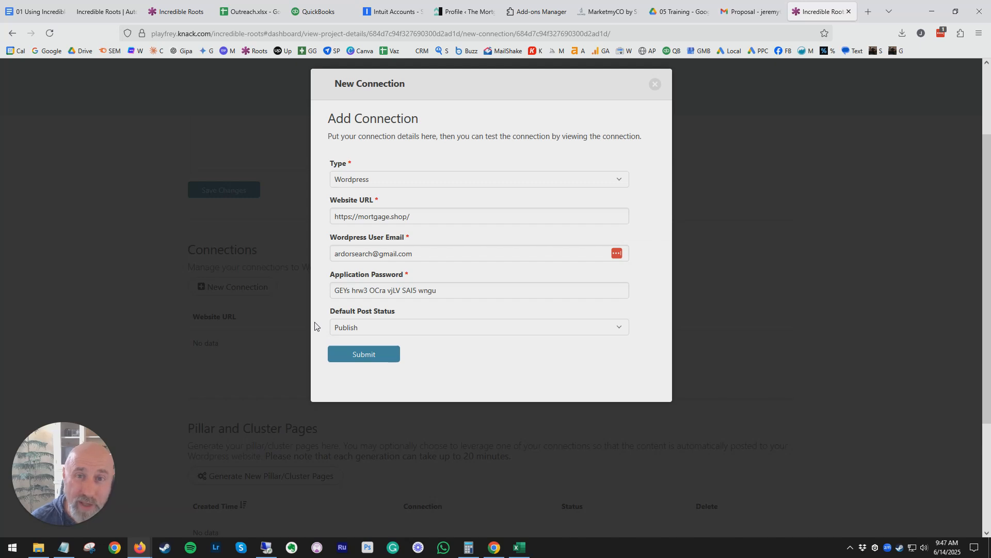
click(387, 327)
click(379, 358)
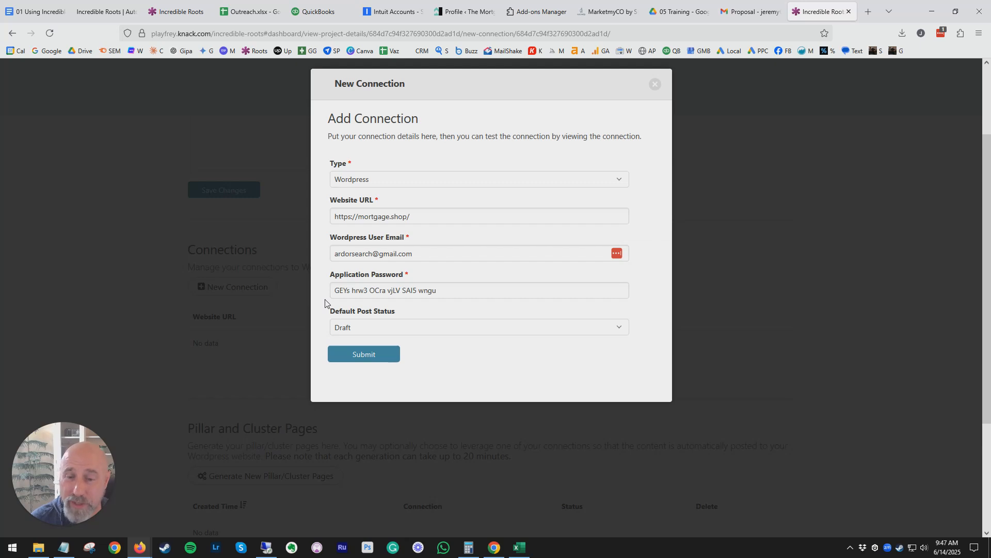
click(343, 325)
click(350, 341)
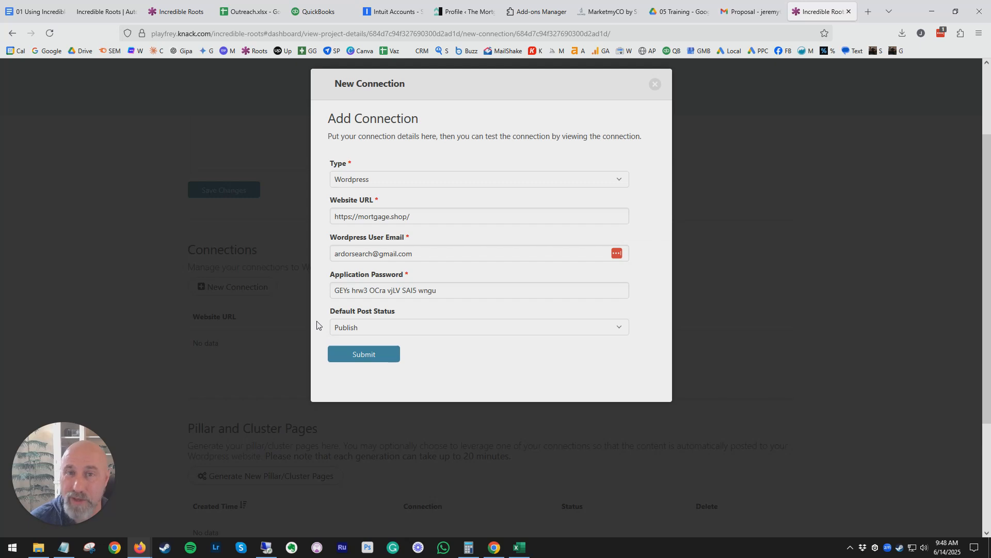
click(366, 354)
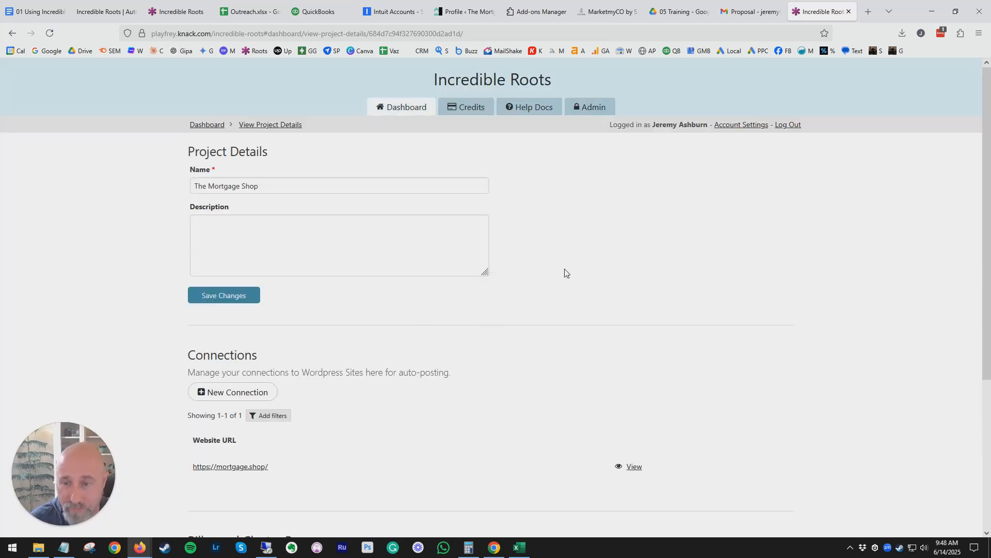
- Open the mortgage.shop connection details and send a test post titled 'Test'
scroll(489, 301, down, 3)
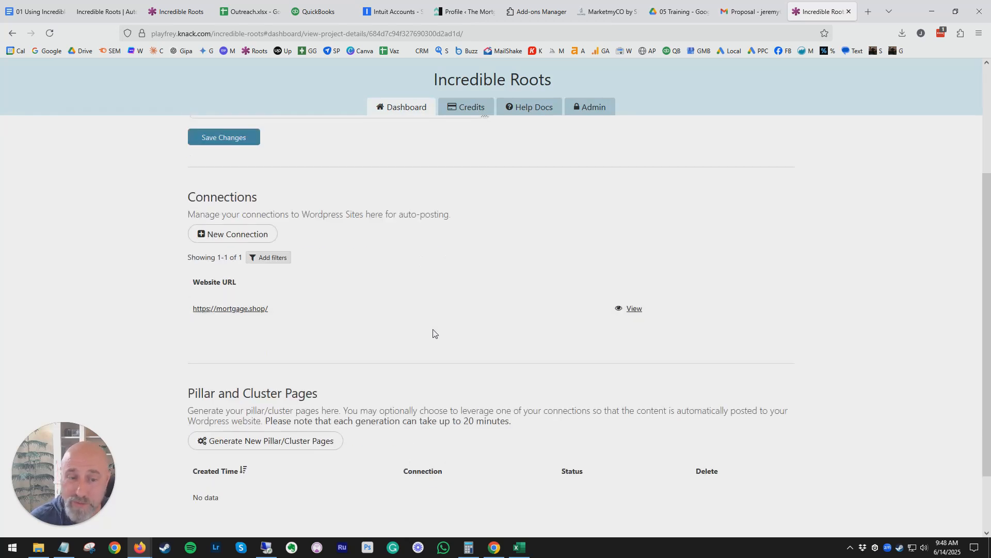
click(633, 308)
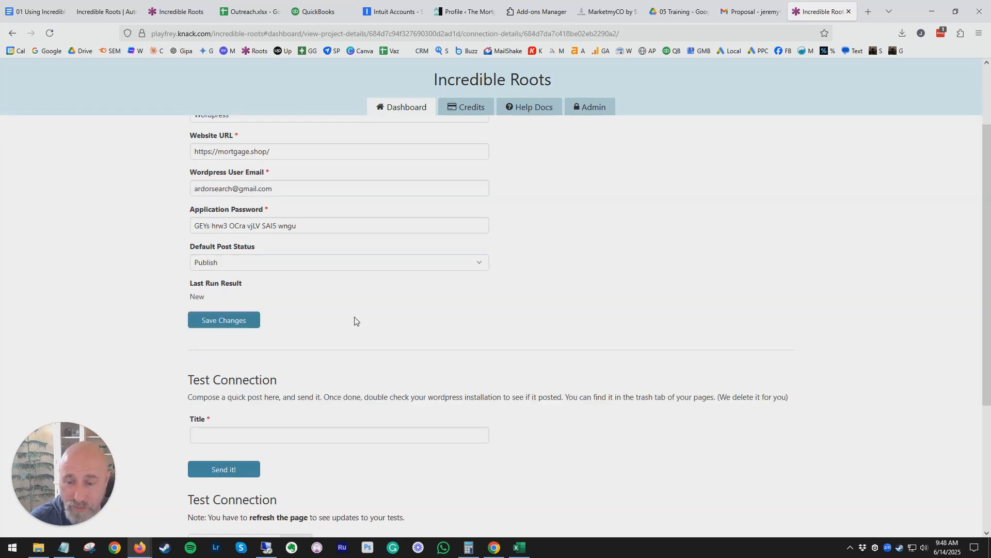
scroll(357, 313, down, 3)
click(267, 317)
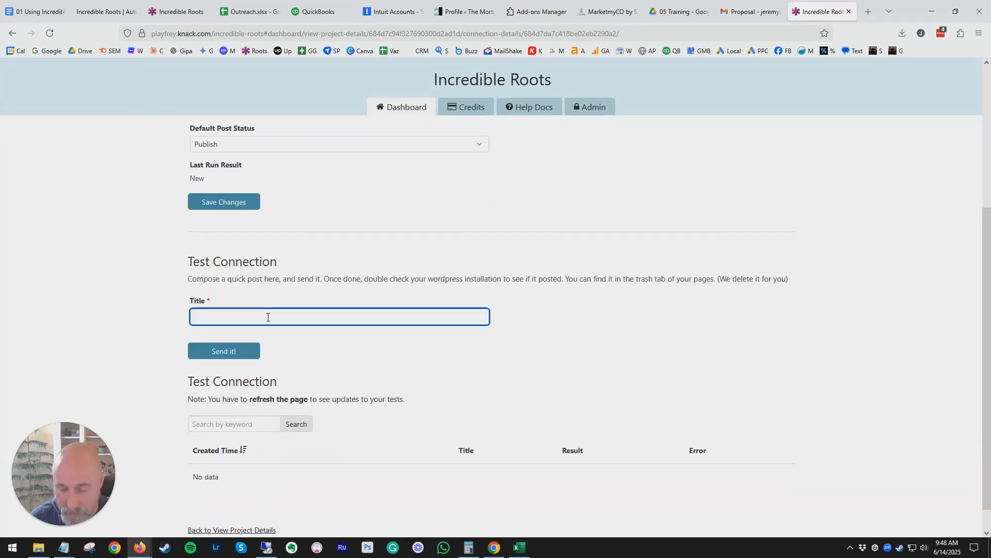
text(Test)
click(561, 318)
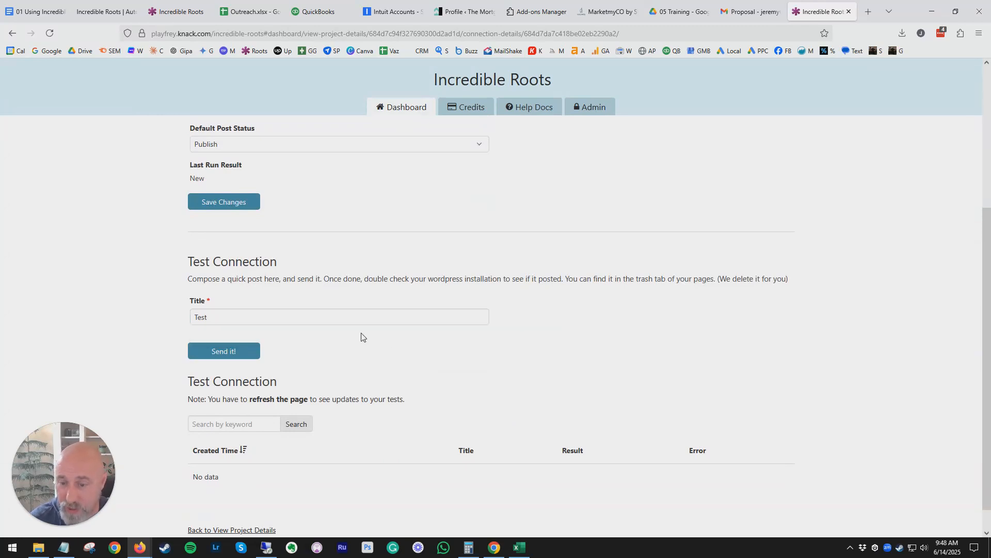
click(236, 351)
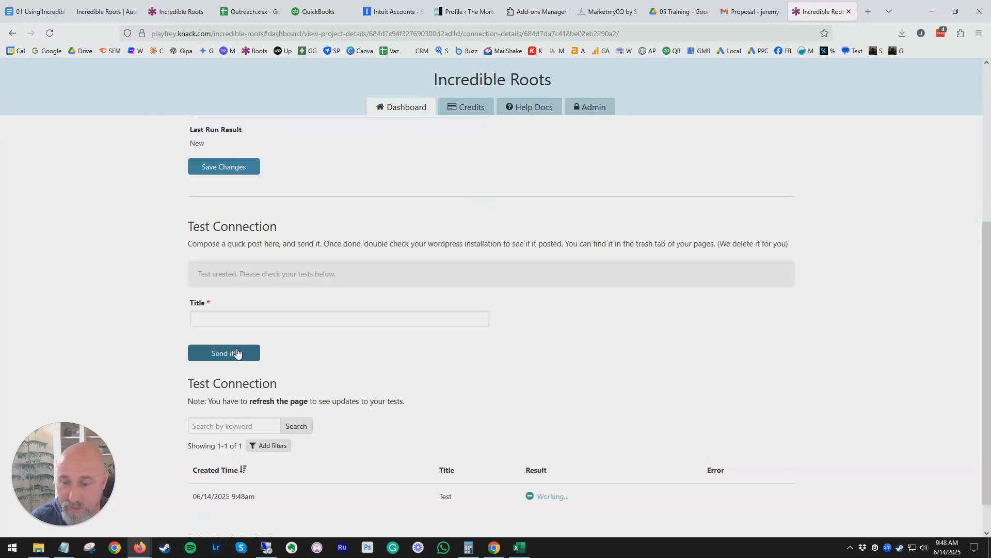
- Confirm the test run's Last Run Result shows Success, then return to the Update Connection form
scroll(636, 382, down, 2)
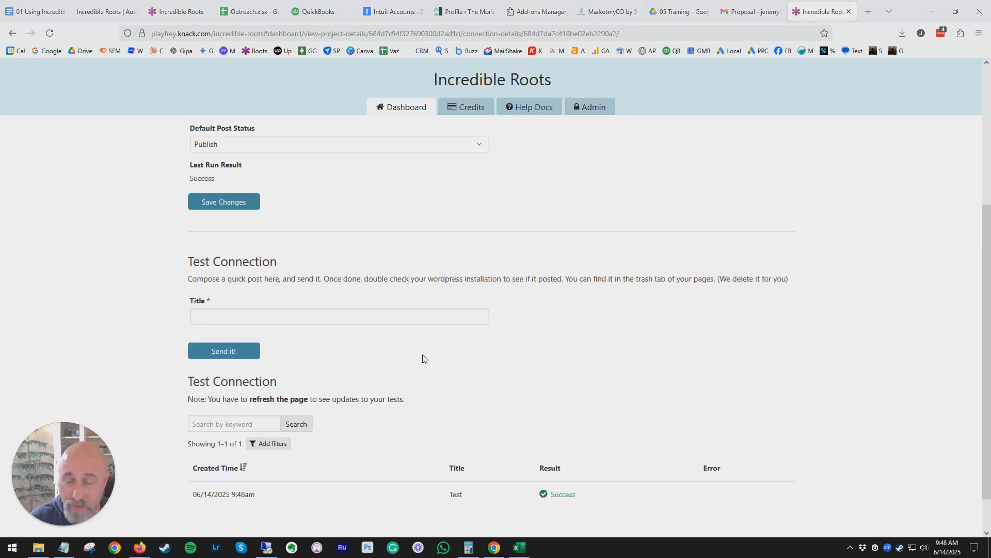
scroll(435, 363, down, 1)
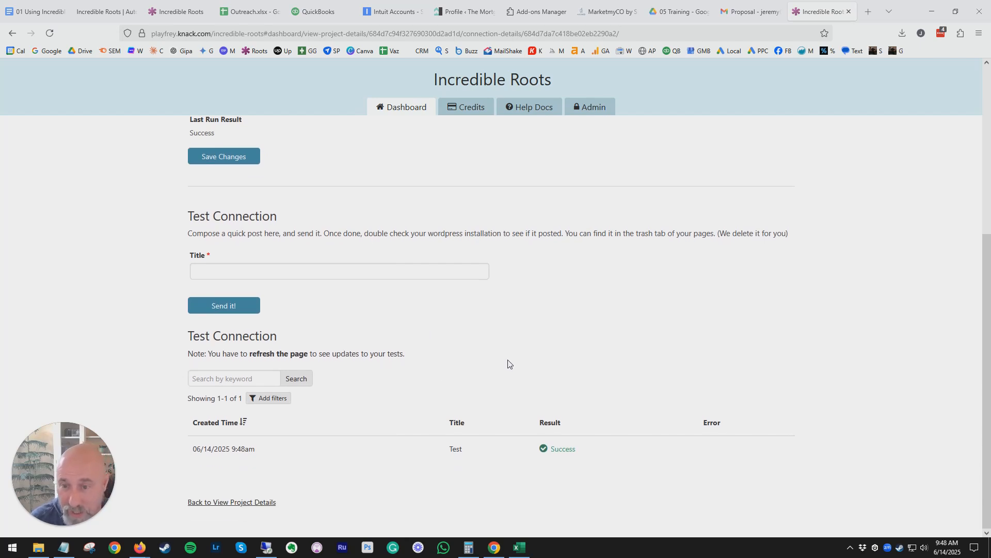
scroll(508, 365, up, 4)
scroll(508, 364, up, 1)
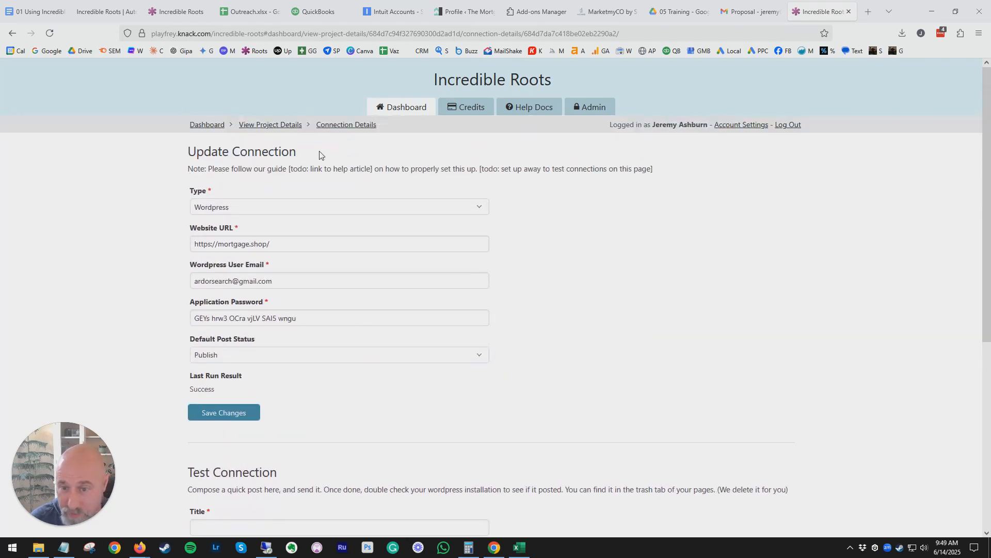
click(271, 125)
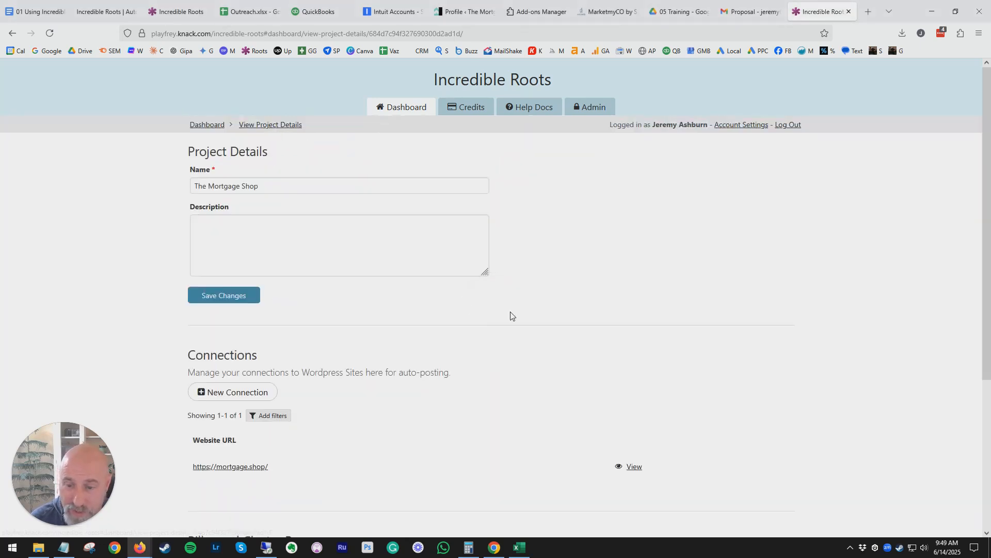
scroll(509, 315, down, 4)
scroll(509, 317, up, 3)
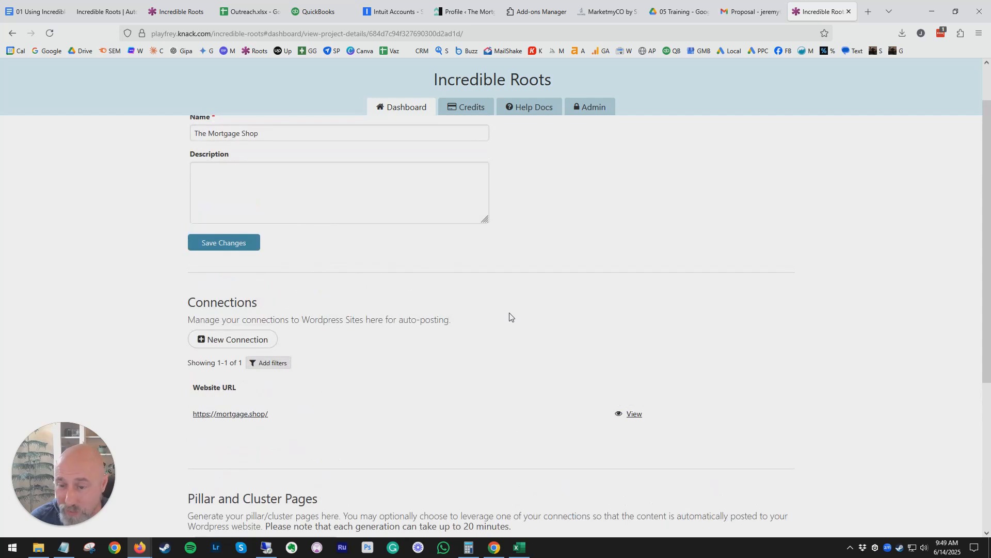
scroll(510, 317, down, 4)
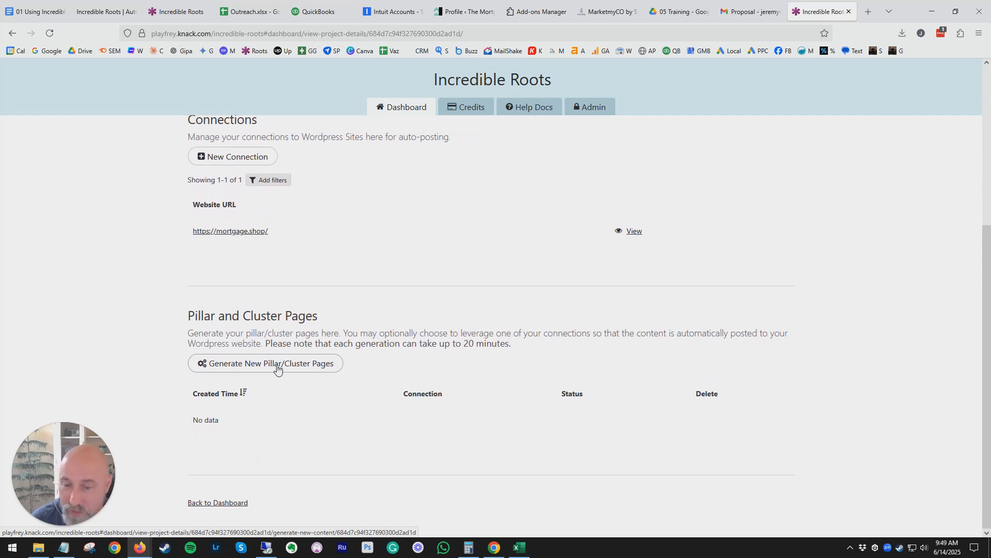
click(278, 367)
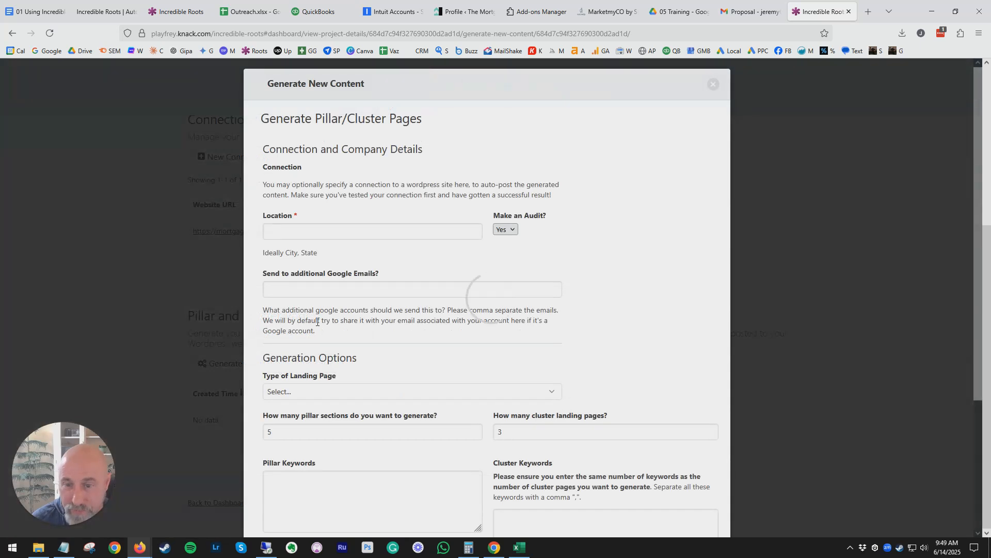
click(317, 184)
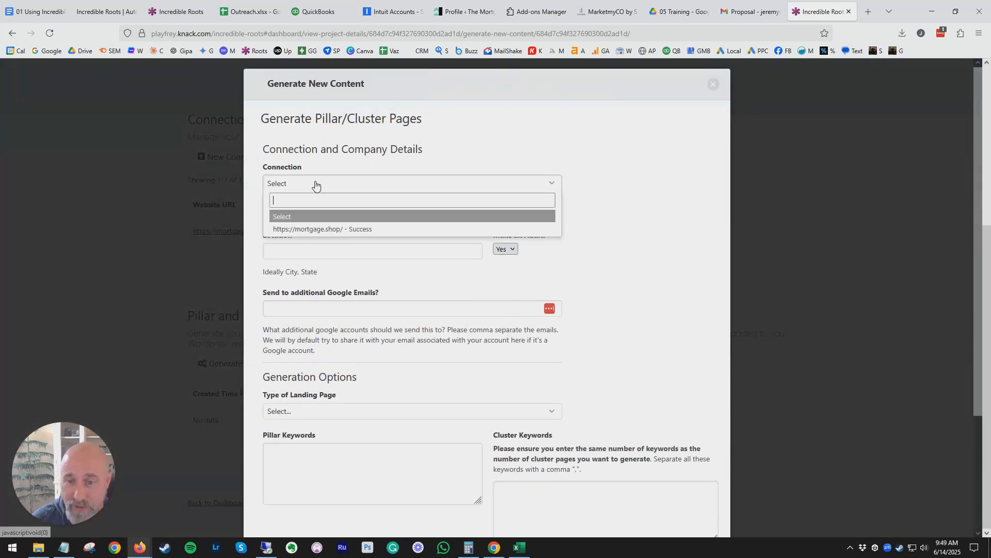
click(274, 227)
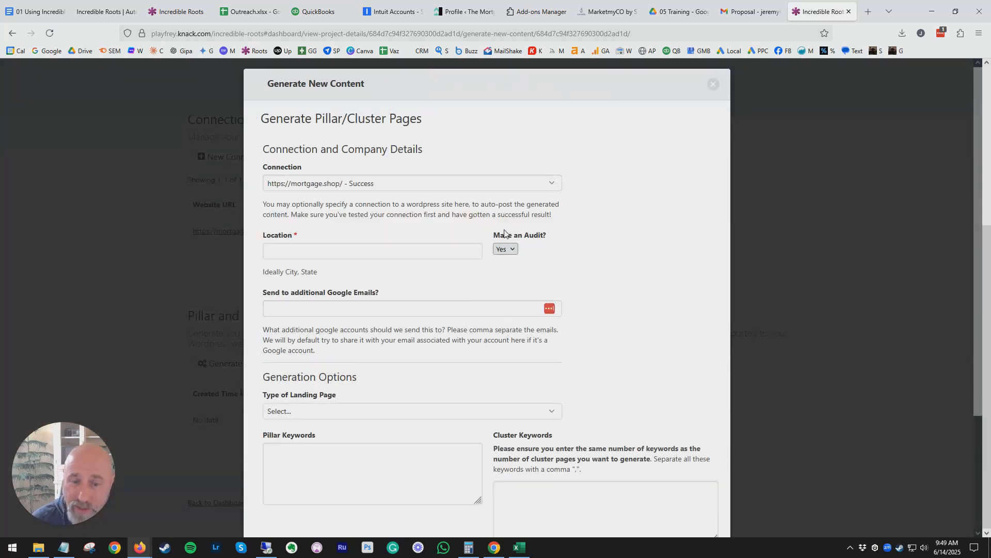
click(293, 253)
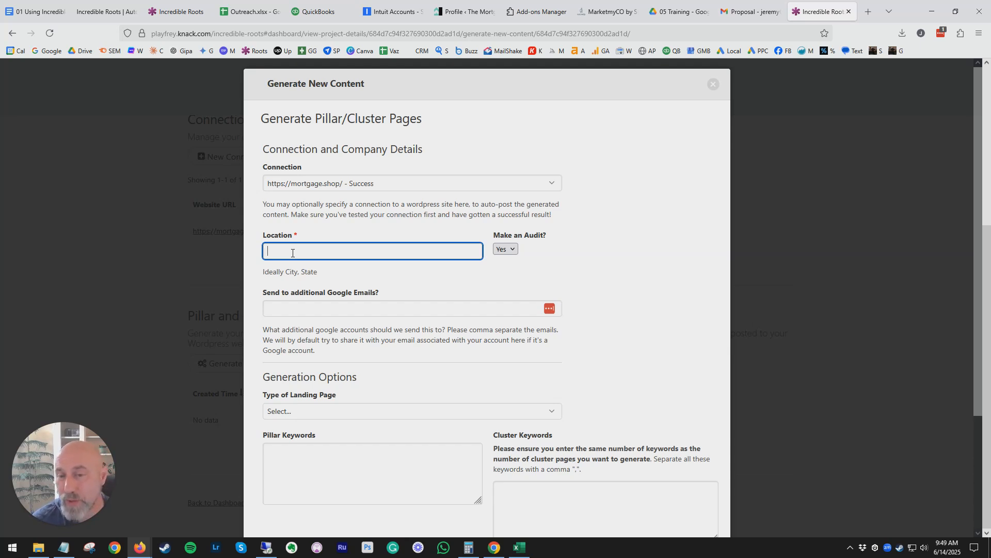
- Set the generation location to Houston, TX
click(21, 206)
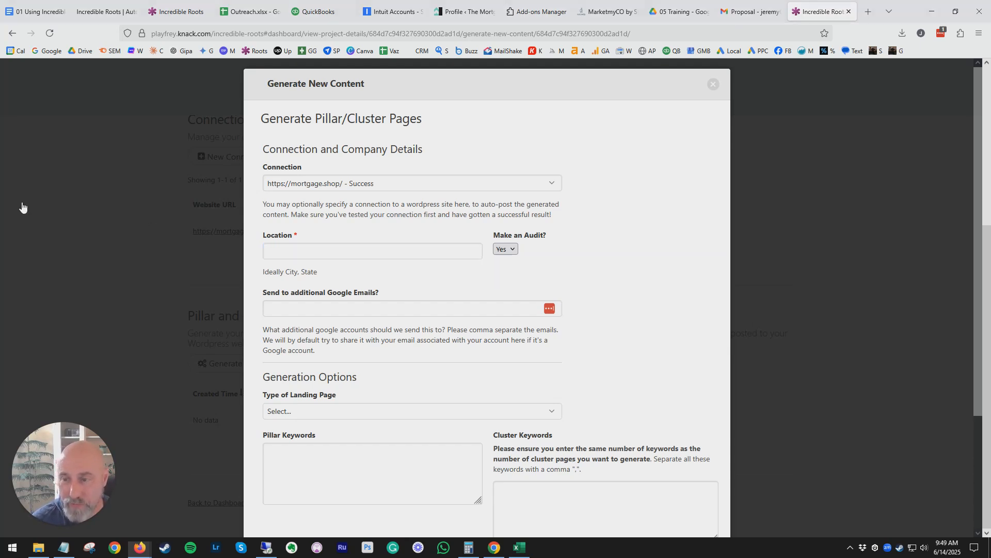
click(325, 247)
text(Houston, TX)
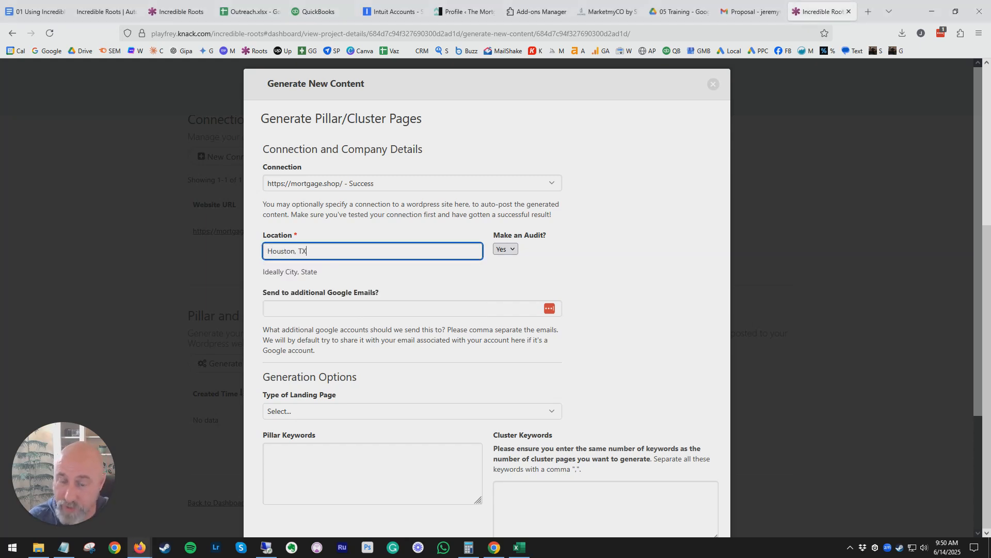
click(408, 273)
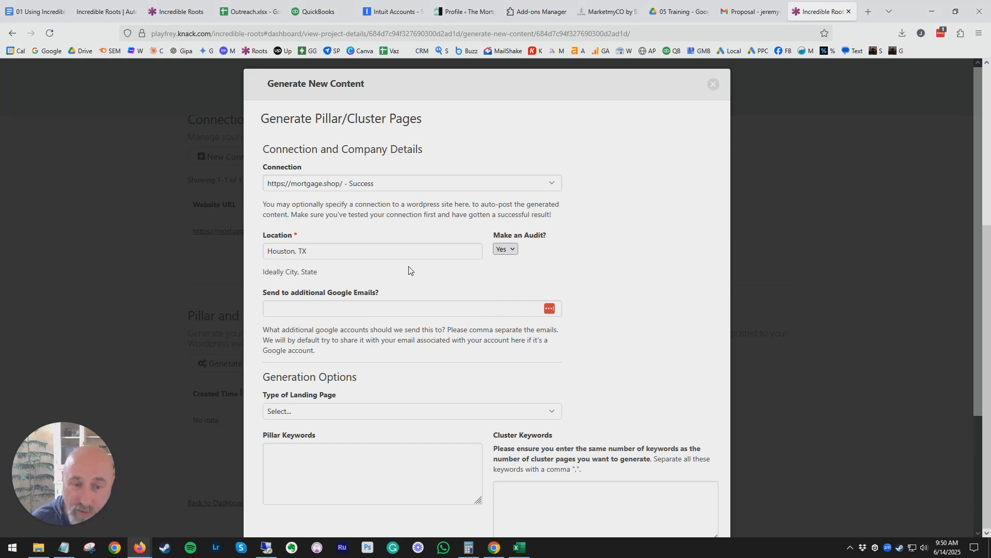
- Switch Make an Audit? to No and then back to Yes
click(515, 250)
click(512, 277)
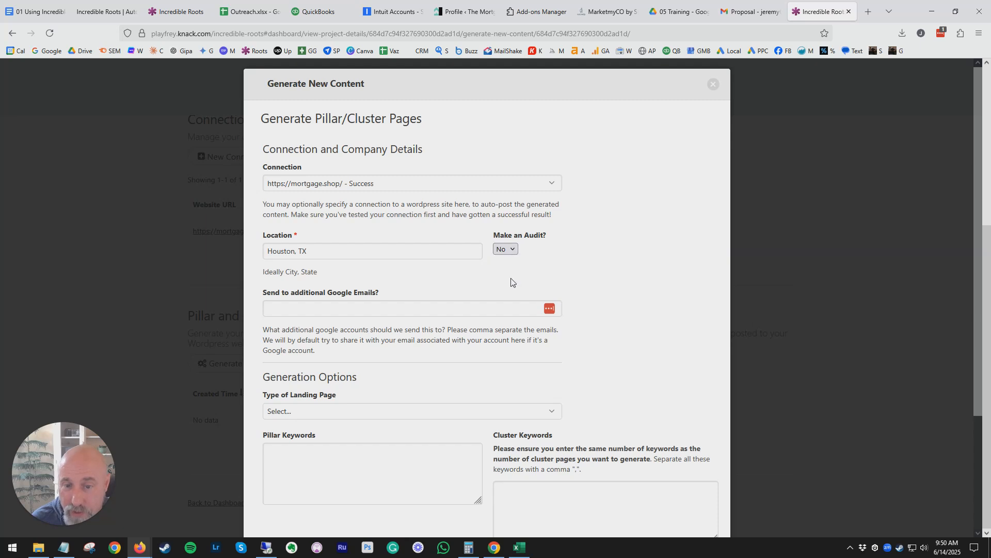
click(331, 307)
click(411, 277)
scroll(411, 276, down, 2)
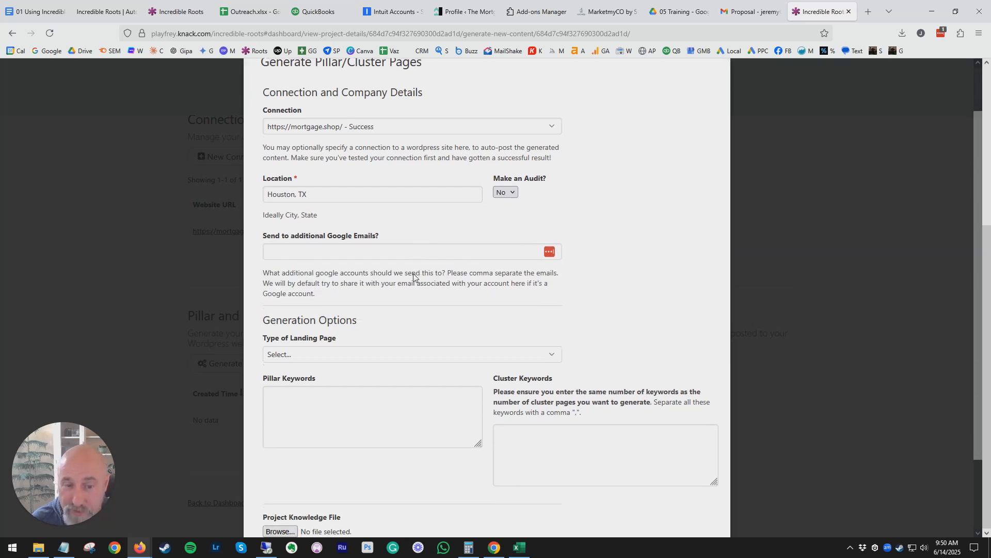
click(504, 190)
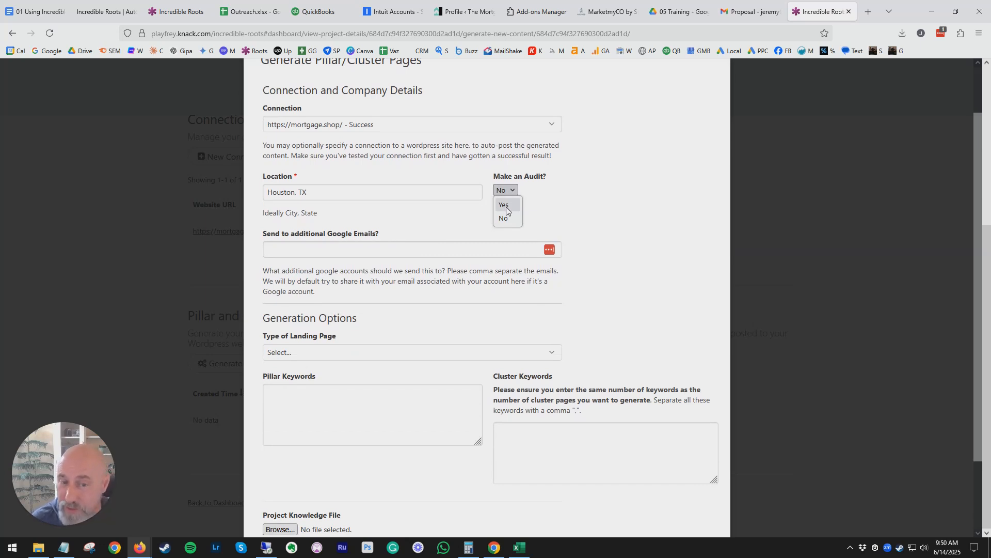
click(505, 206)
scroll(647, 243, up, 2)
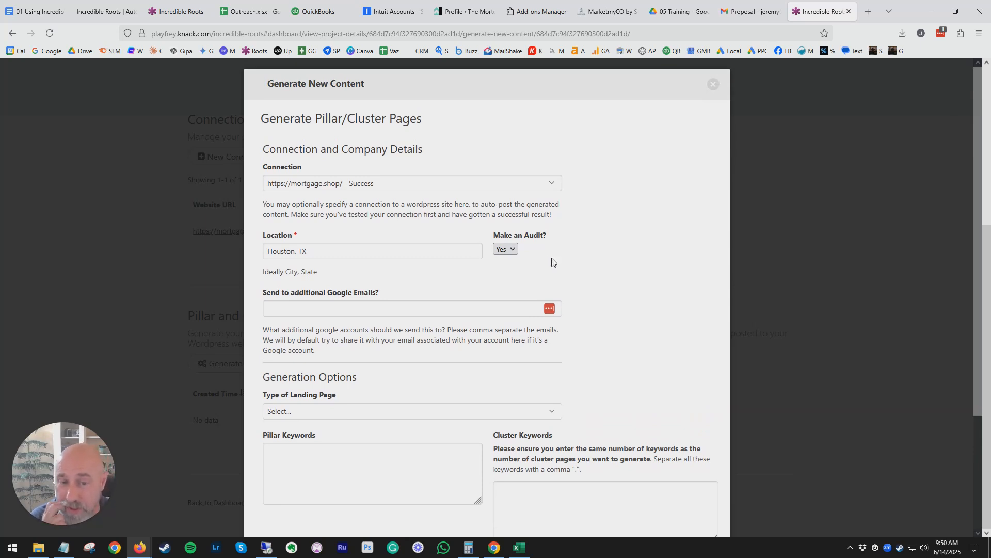
- Enter an additional Google e-mail address to share the results with
click(310, 307)
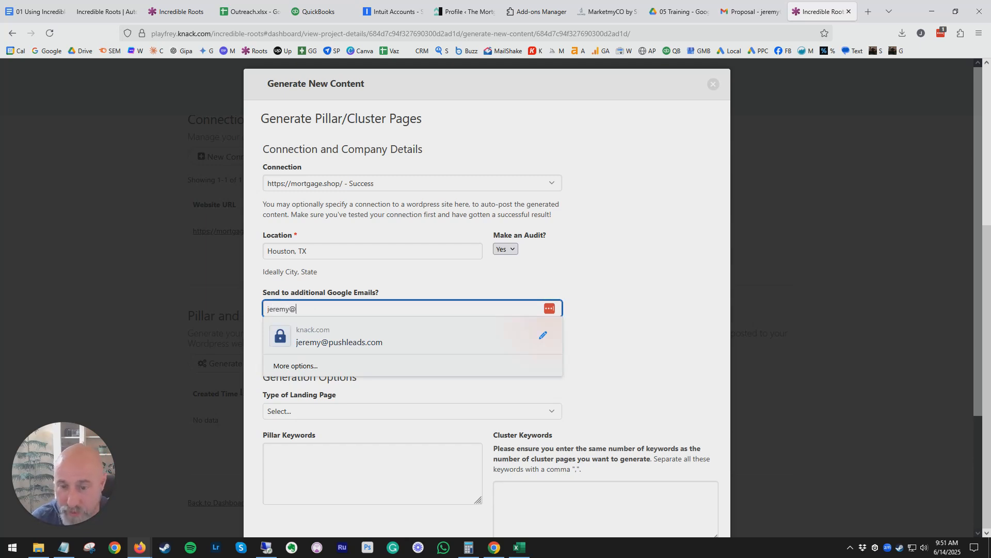
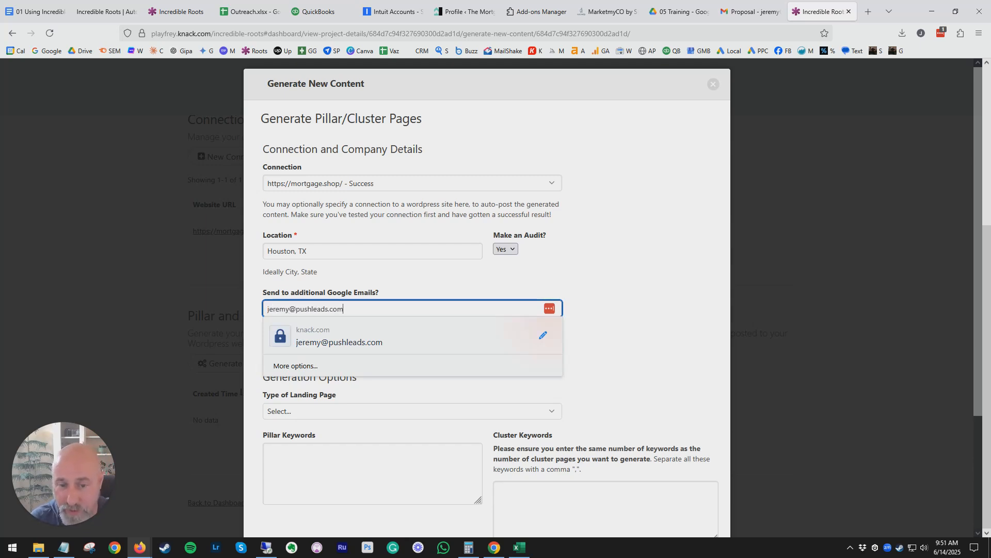
click(603, 280)
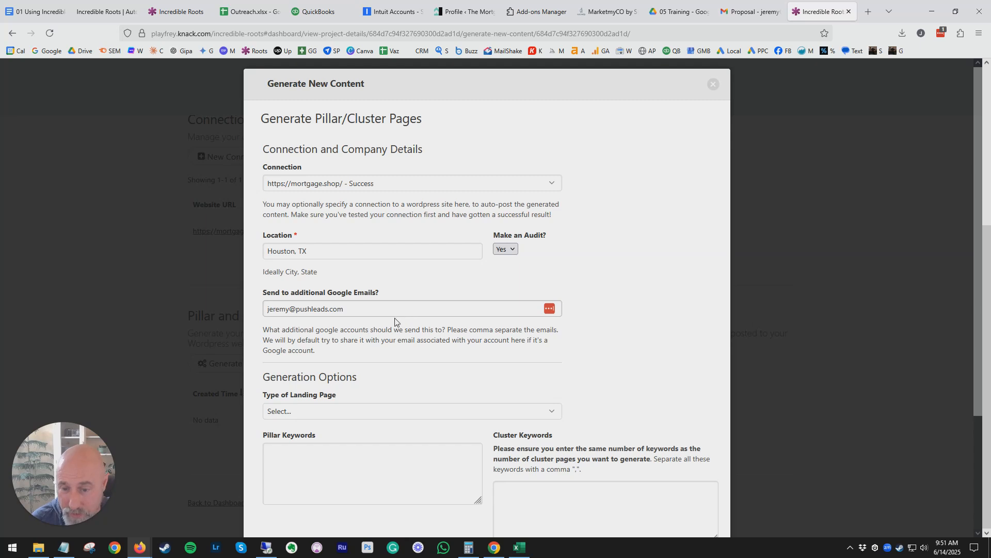
- Choose Both as the landing page type, keeping 5 pillar sections and 3 cluster pages
scroll(408, 321, down, 2)
click(312, 298)
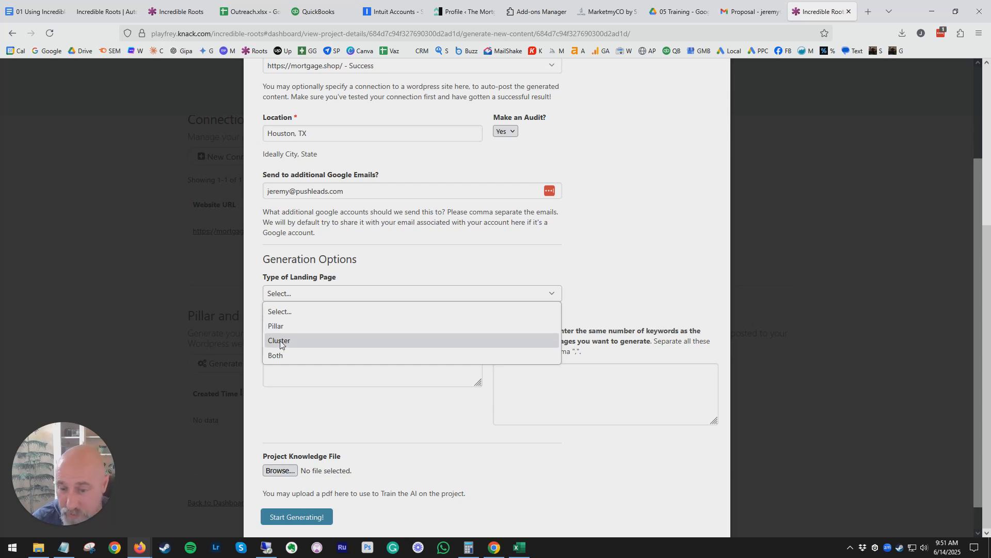
click(276, 355)
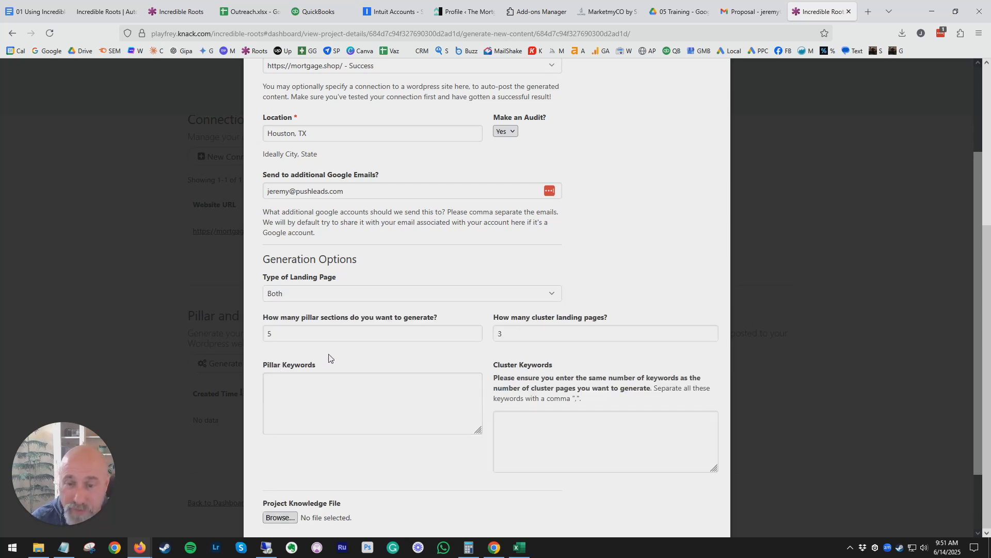
scroll(327, 349, down, 1)
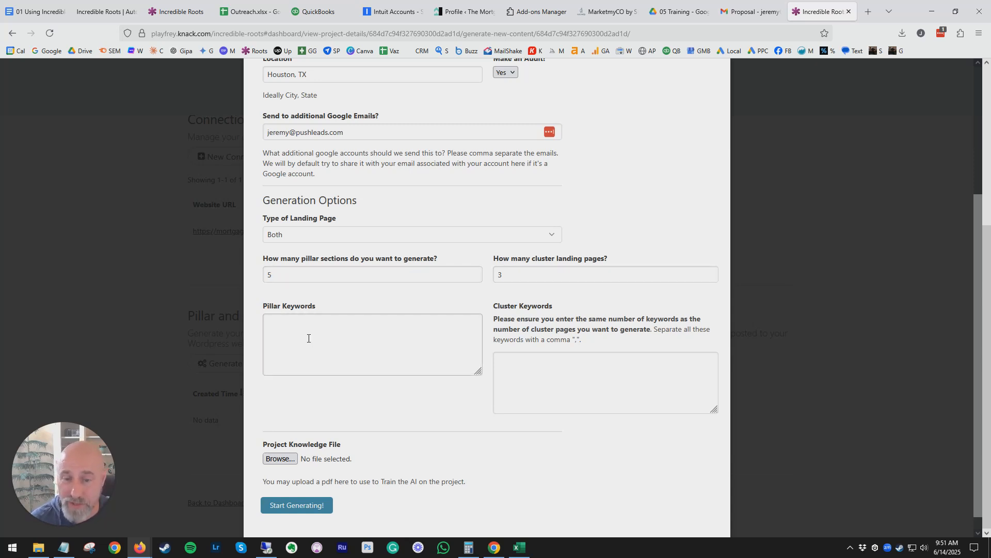
- Paste "dscr loan Houston" as the pillar keyword
click(354, 333)
text(dscr loan Houston)
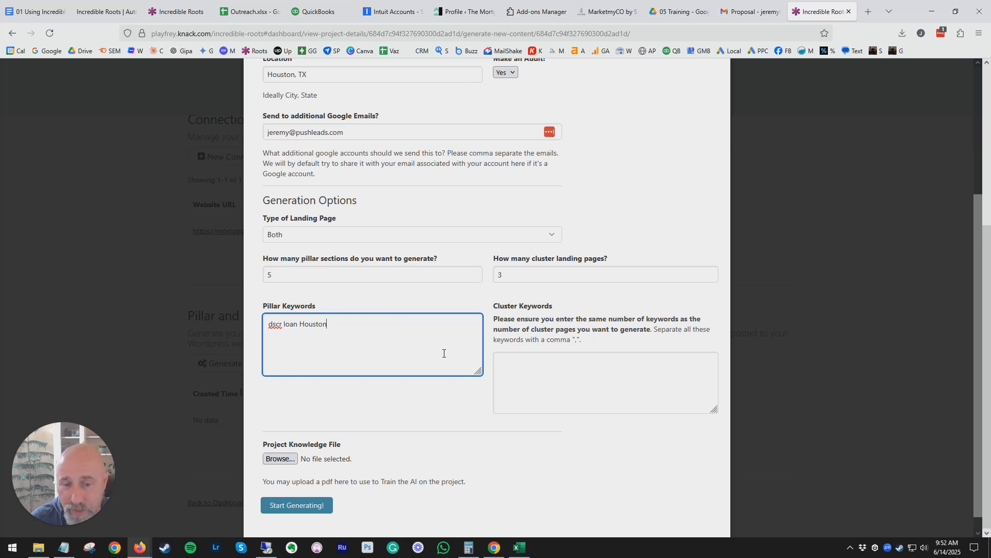
click(575, 373)
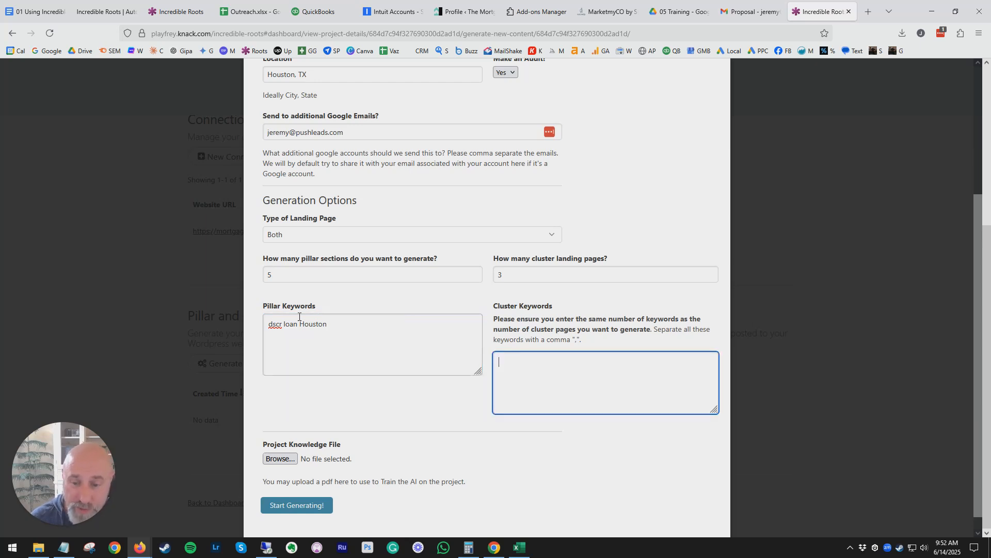
- Enter cluster keywords dscr loan process, dscr loan options, dscr loan availability, then select them all
drag(298, 324, 244, 327)
key(ctrl+c)
click(572, 364)
key(ctrl+v)
text(process,)
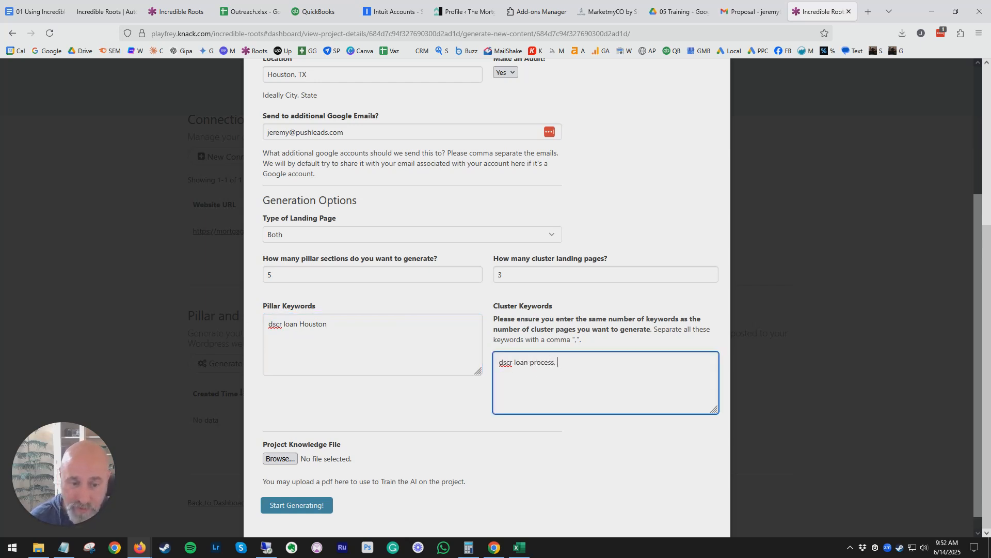
key(ctrl+v)
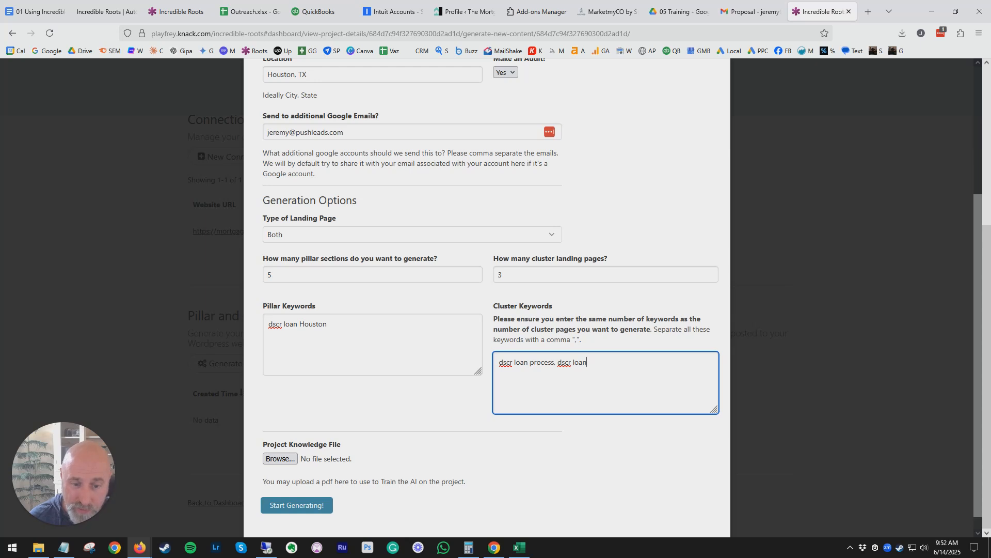
text(modi)
key(BackSpace)
key(BackSpace)
key(BackSpace)
text(options, dscr loan)
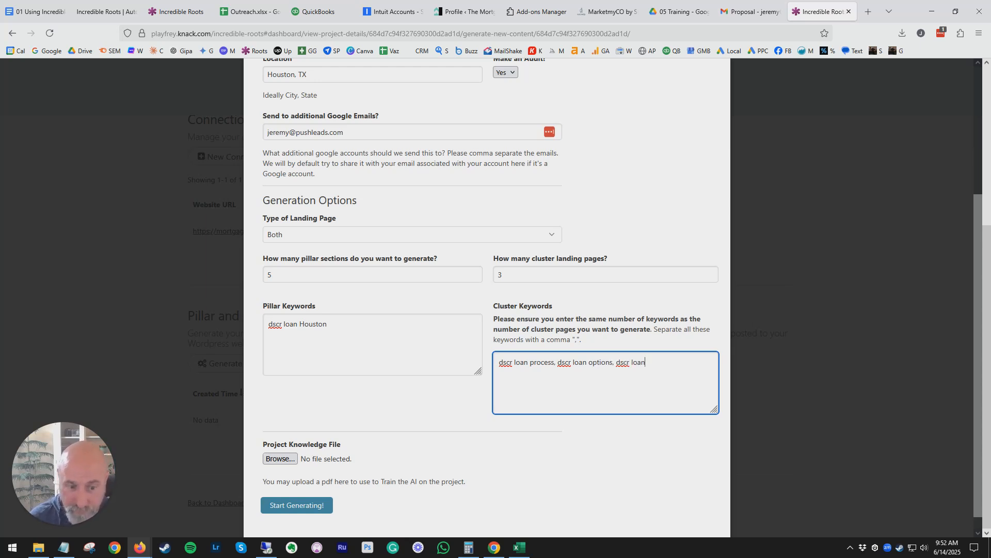
text(availa)
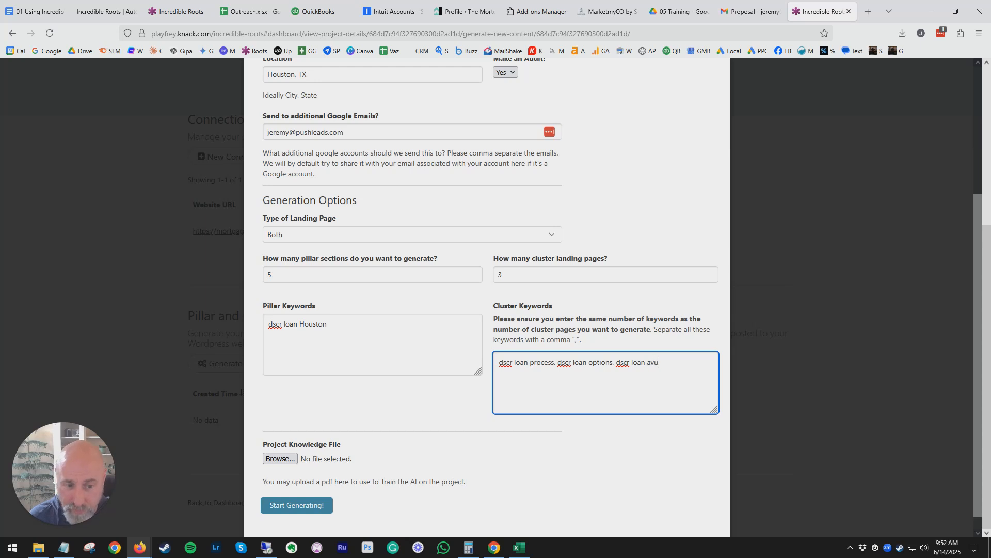
key(BackSpace)
key(BackSpace)
key(BackSpace)
key(BackSpace)
text(ailability)
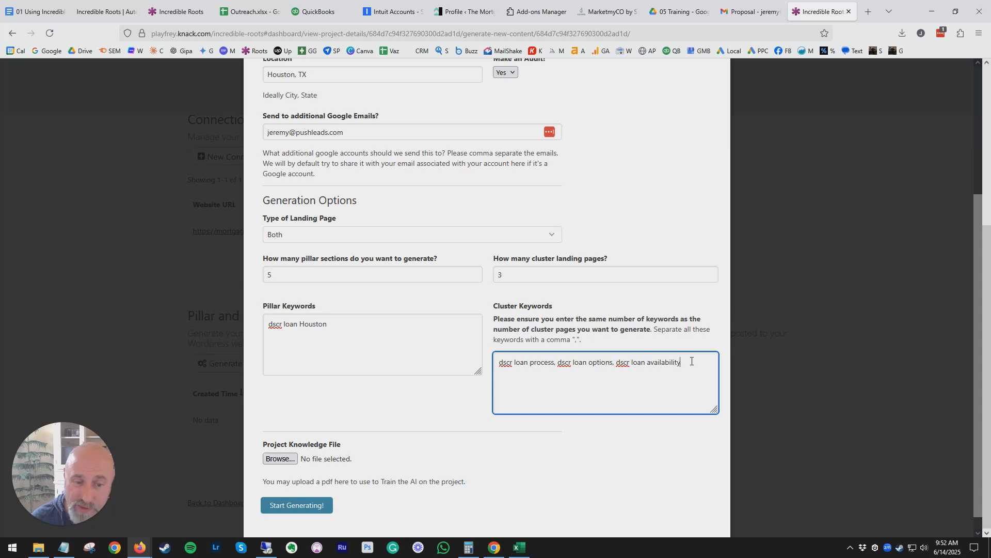
key(ctrl+a)
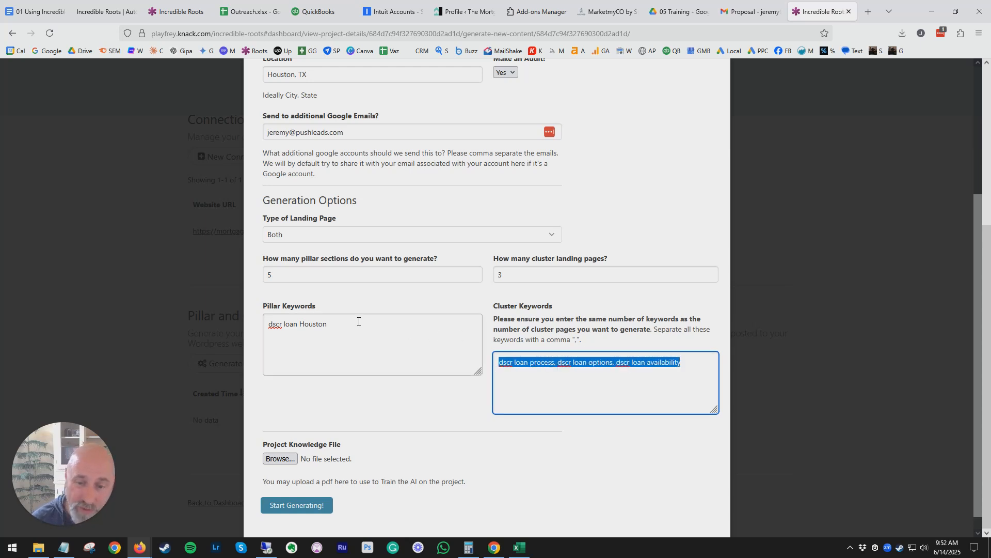
scroll(490, 434, down, 1)
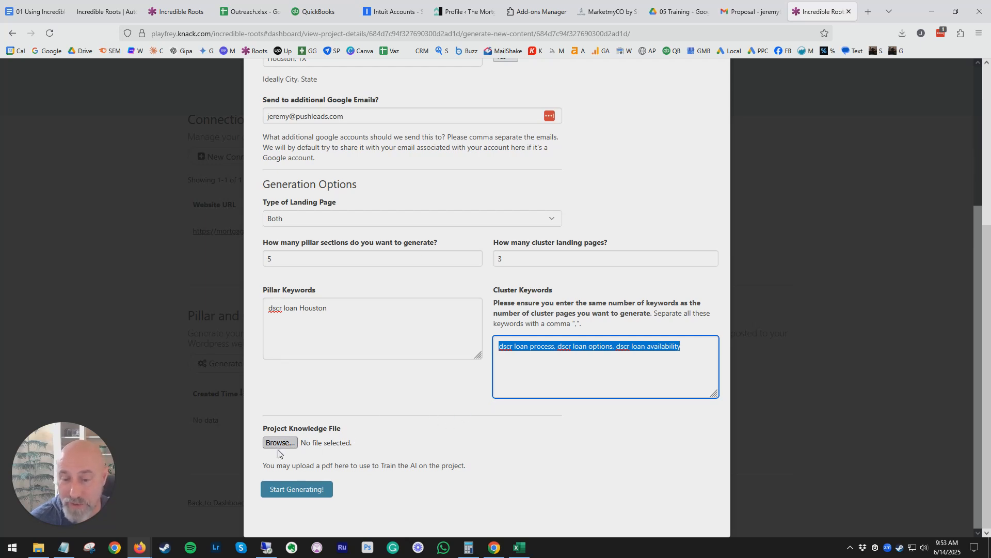
click(329, 369)
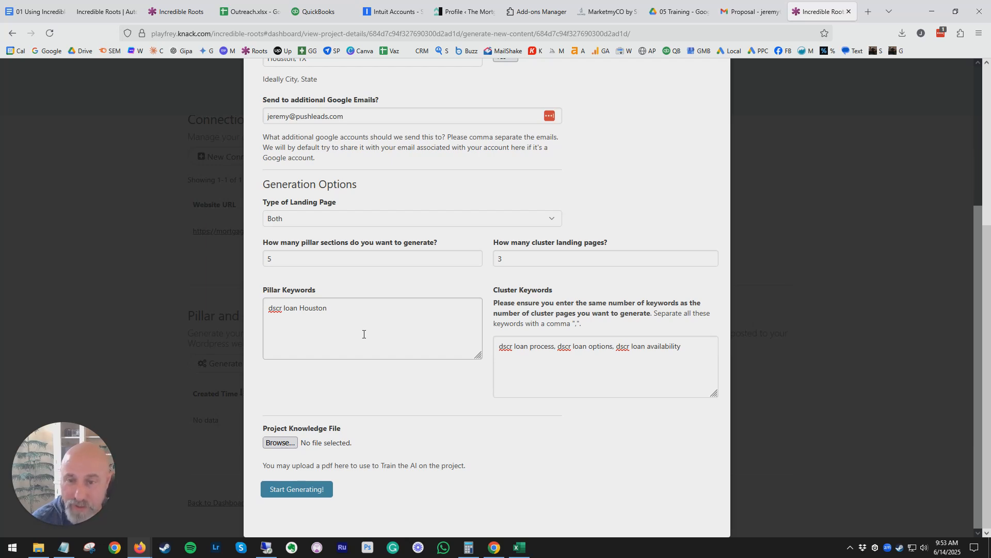
scroll(450, 352, up, 4)
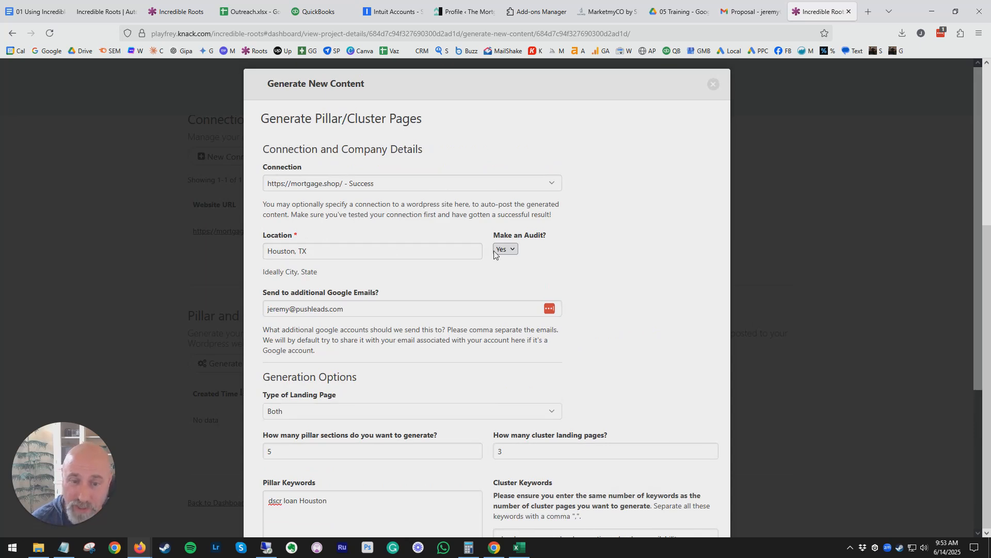
scroll(394, 273, down, 2)
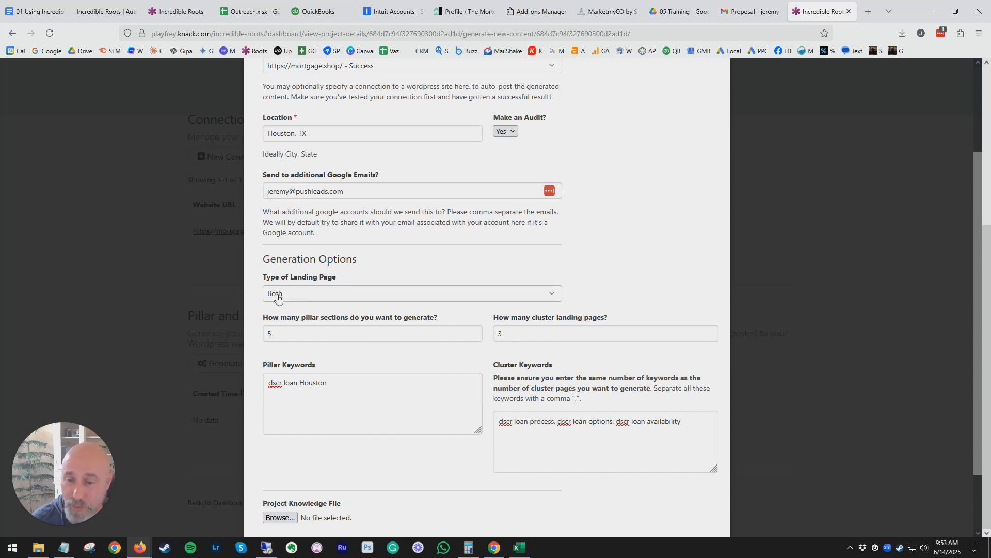
scroll(277, 298, down, 1)
click(275, 256)
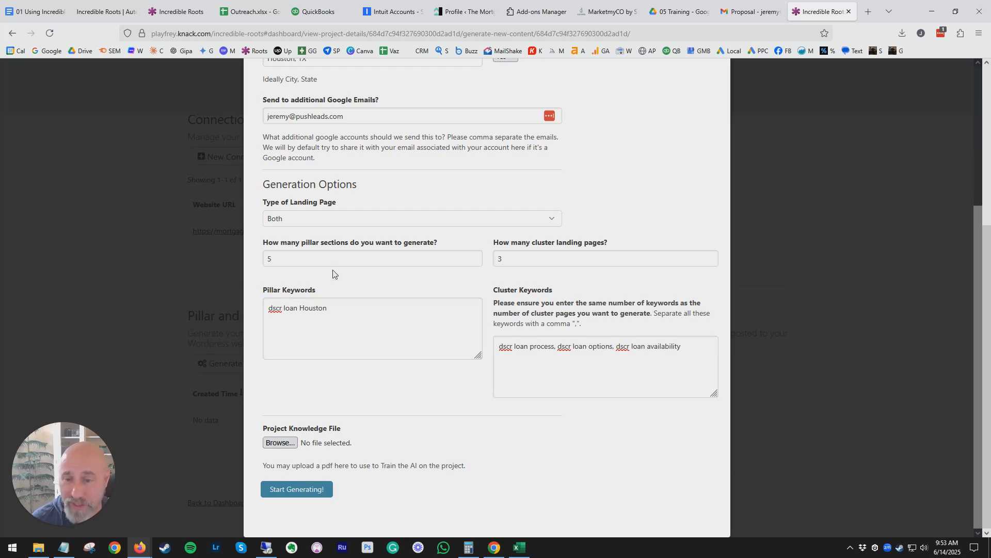
drag(297, 257, 265, 257)
text(10)
key(Tab)
text(10)
click(275, 258)
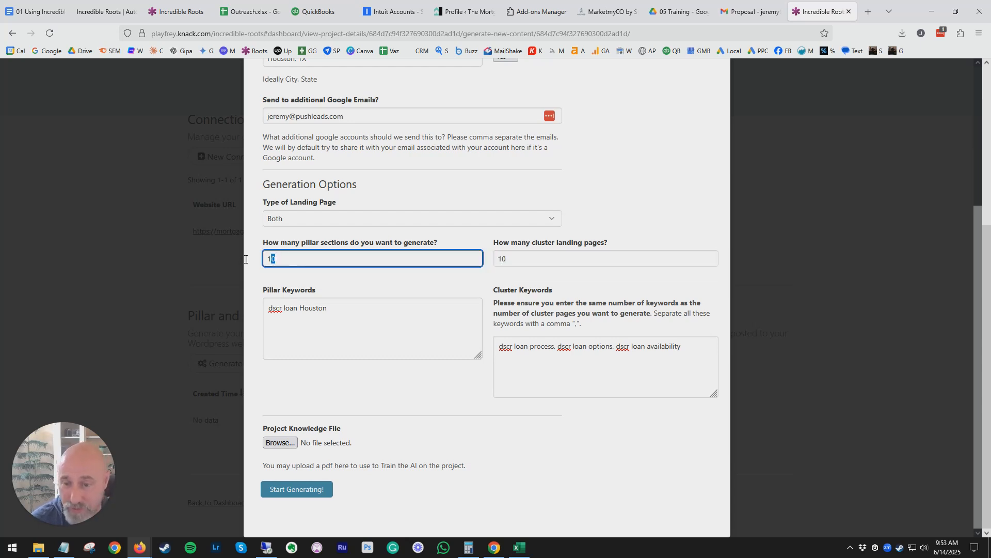
drag(526, 256, 426, 254)
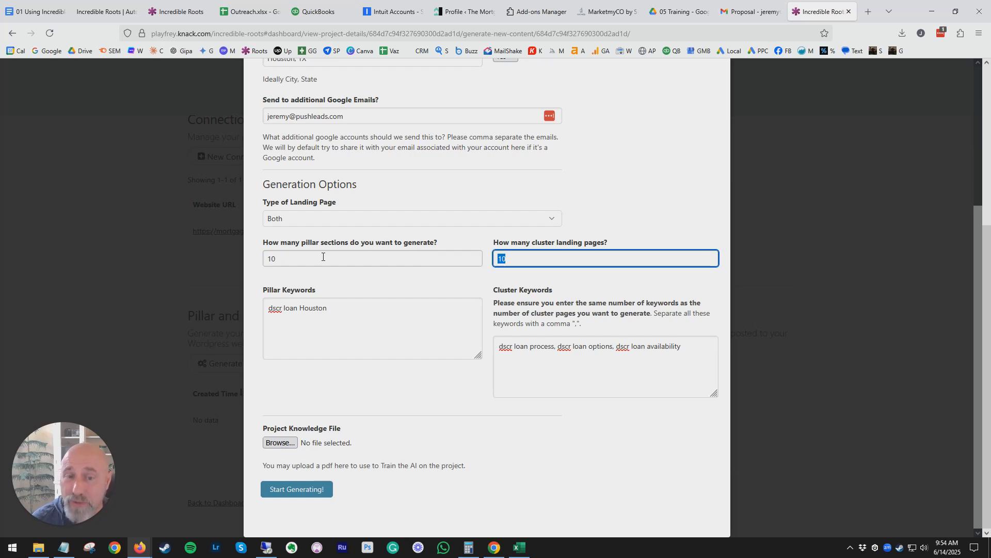
drag(323, 257, 226, 255)
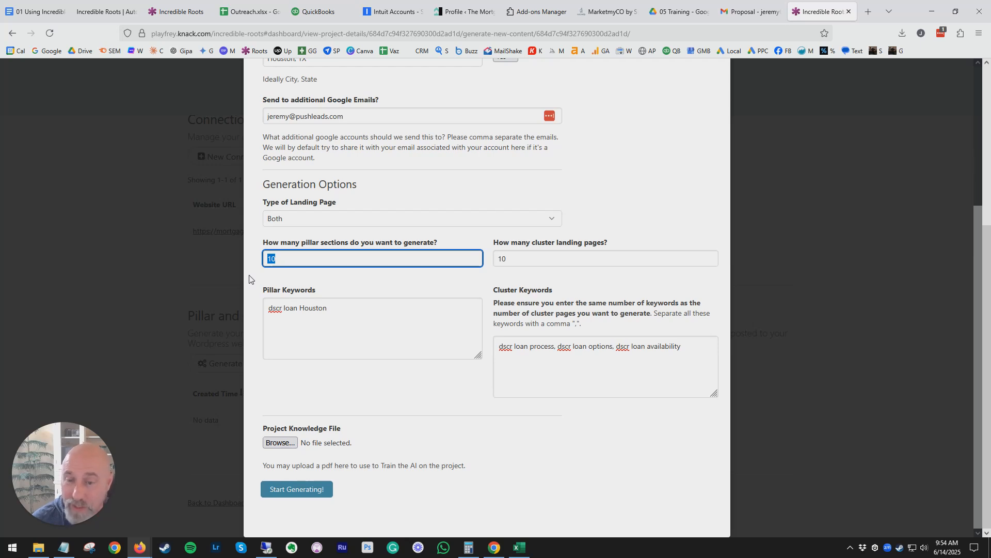
key(Tab)
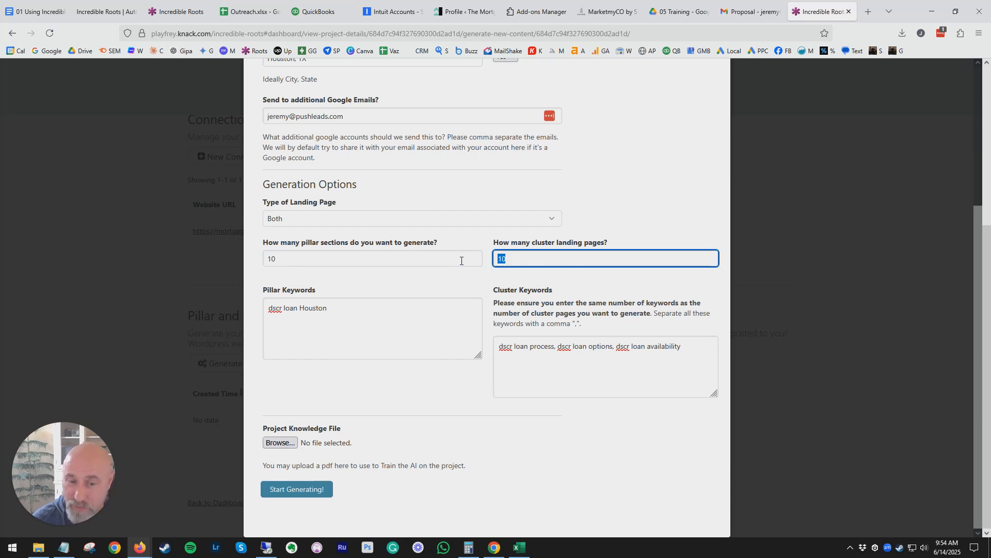
key(shift+Tab)
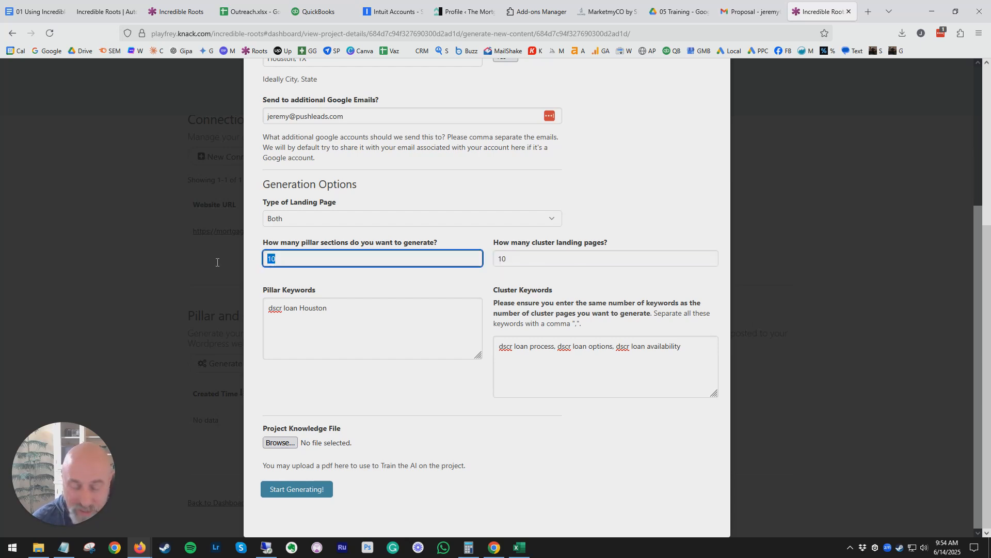
text(5)
key(Tab)
text(3)
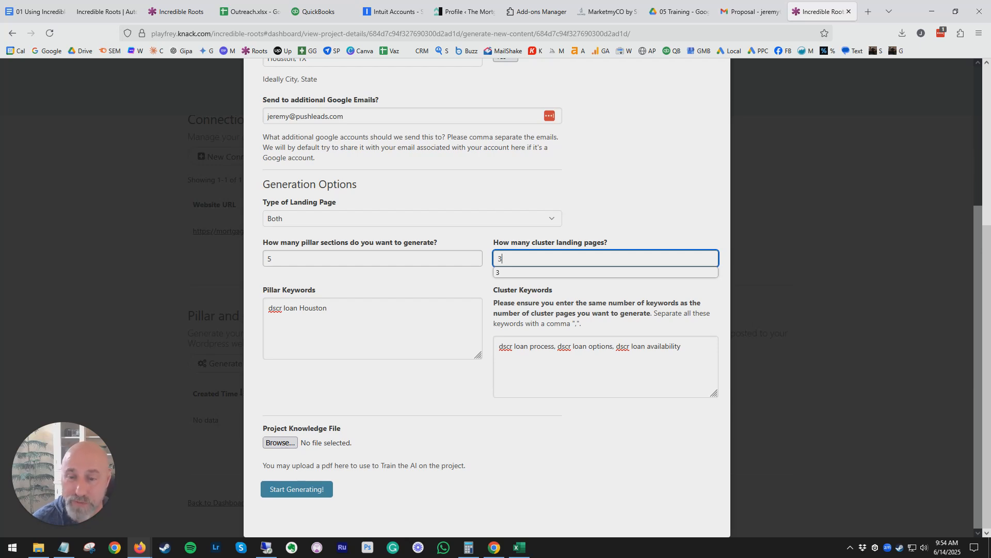
click(410, 285)
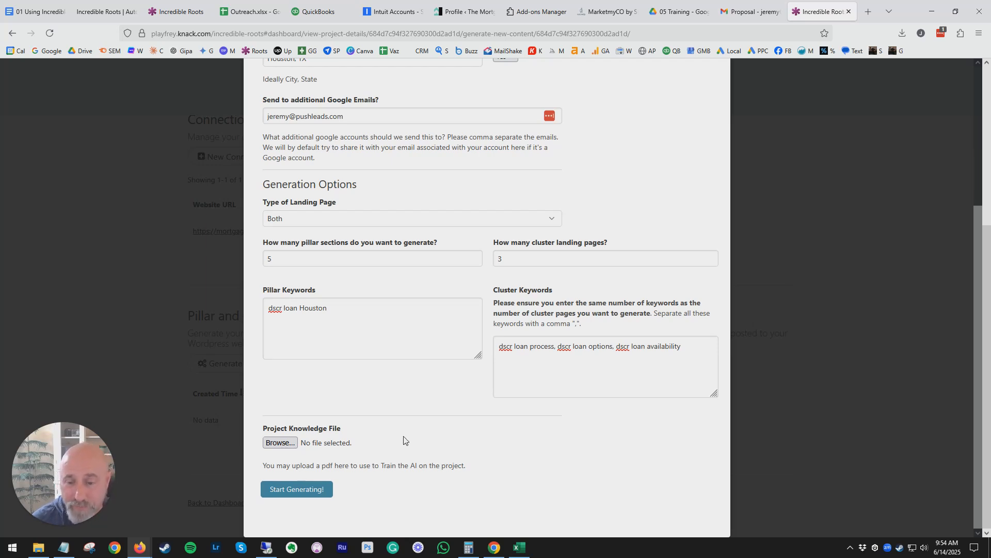
- Submit the generation and open the new row's details, showing Data Sent status
click(308, 497)
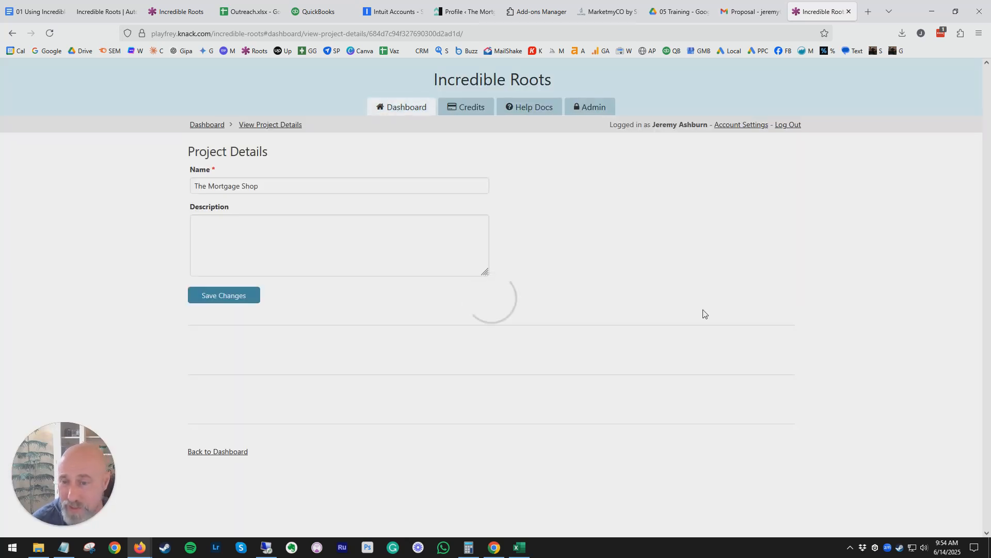
scroll(700, 325, down, 4)
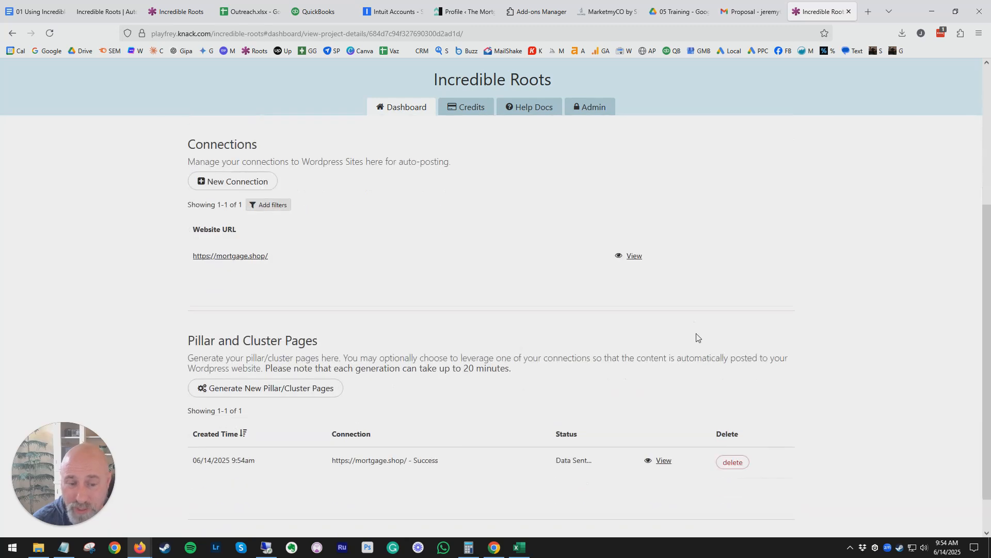
scroll(754, 345, down, 1)
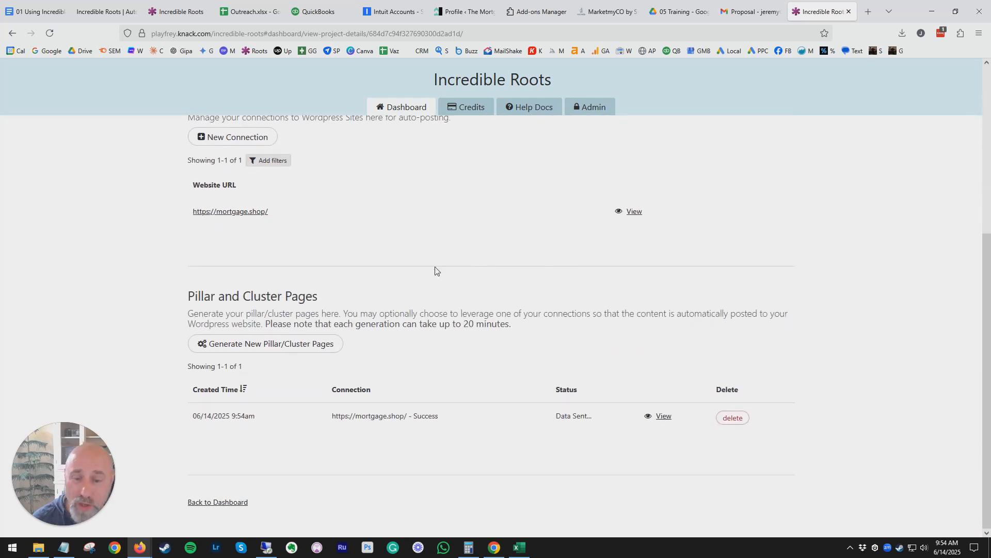
click(664, 416)
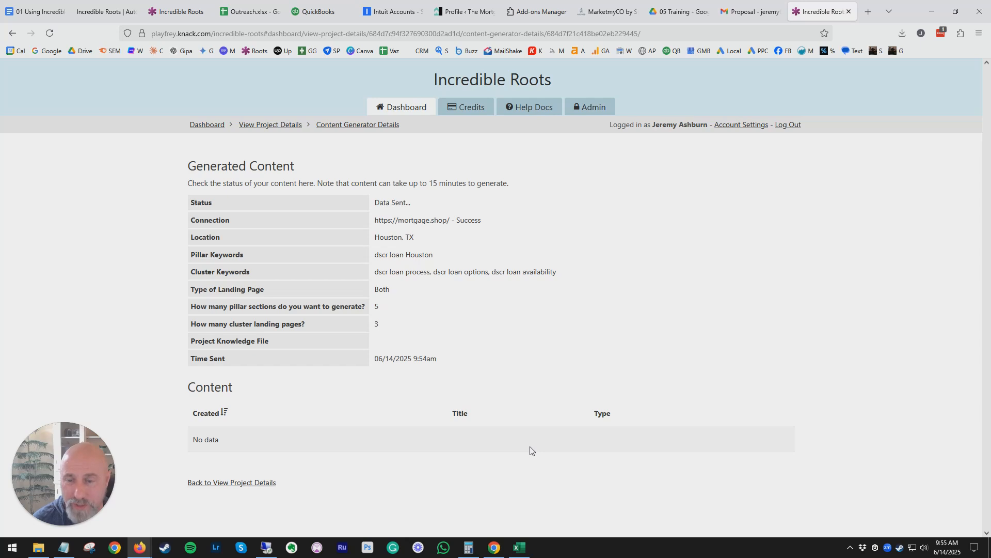
- Go from the project list to the Attic Fanatics theatticfanatics.com connection settings
click(274, 125)
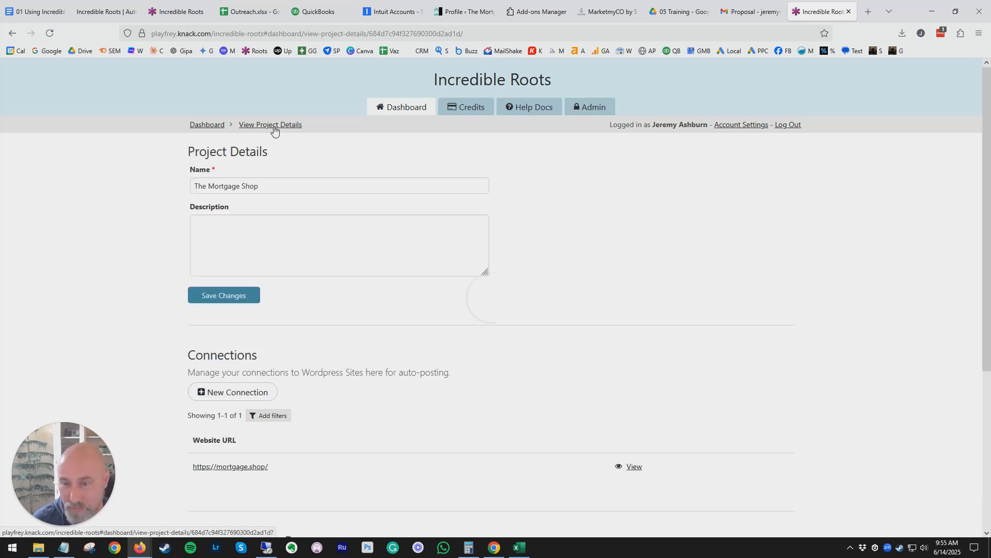
click(212, 127)
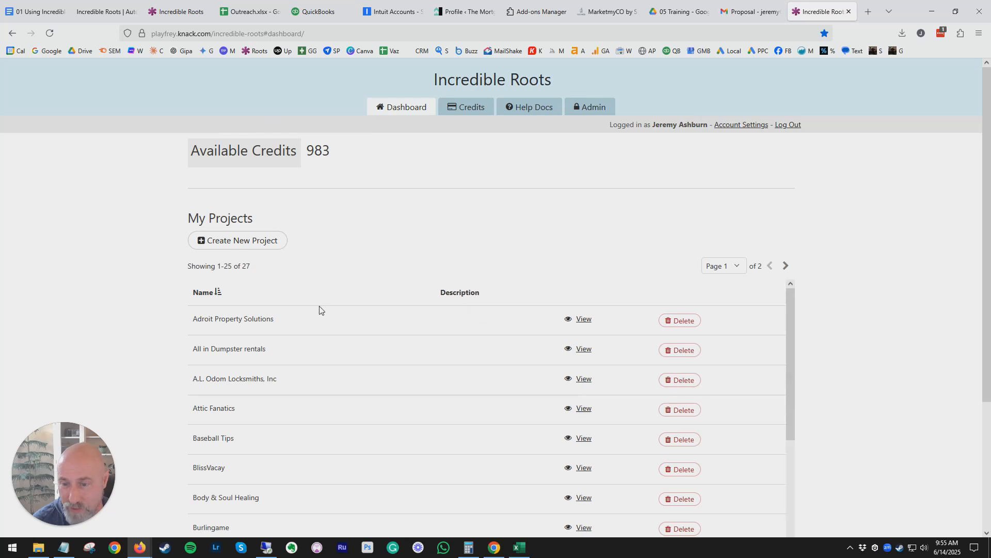
click(583, 409)
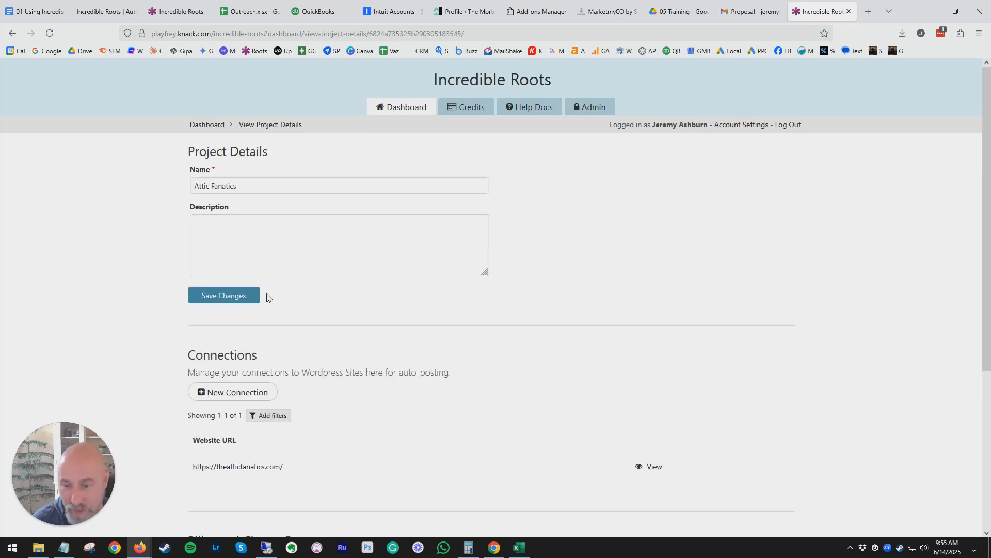
scroll(274, 310, down, 3)
click(653, 309)
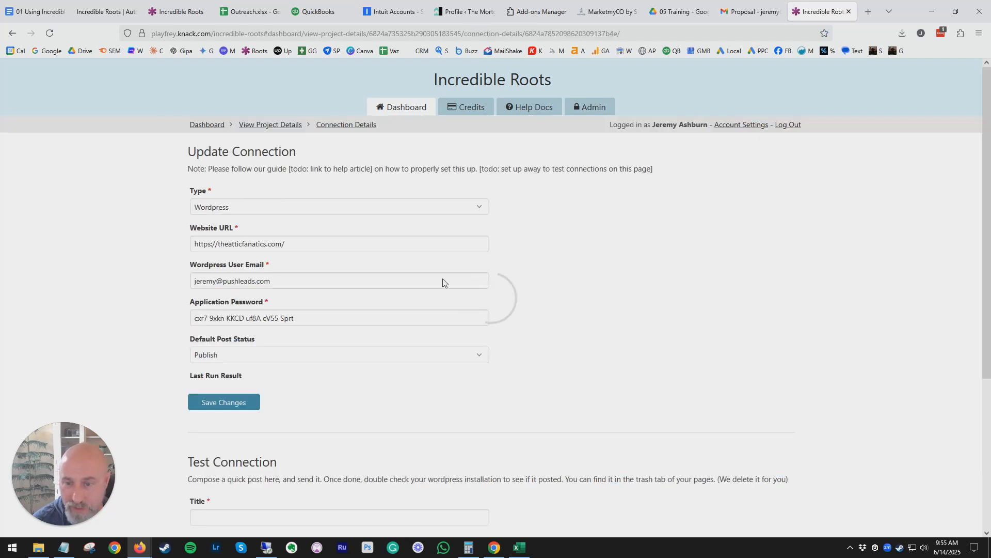
- Select the application password value on the connection page, then deselect it
click(282, 246)
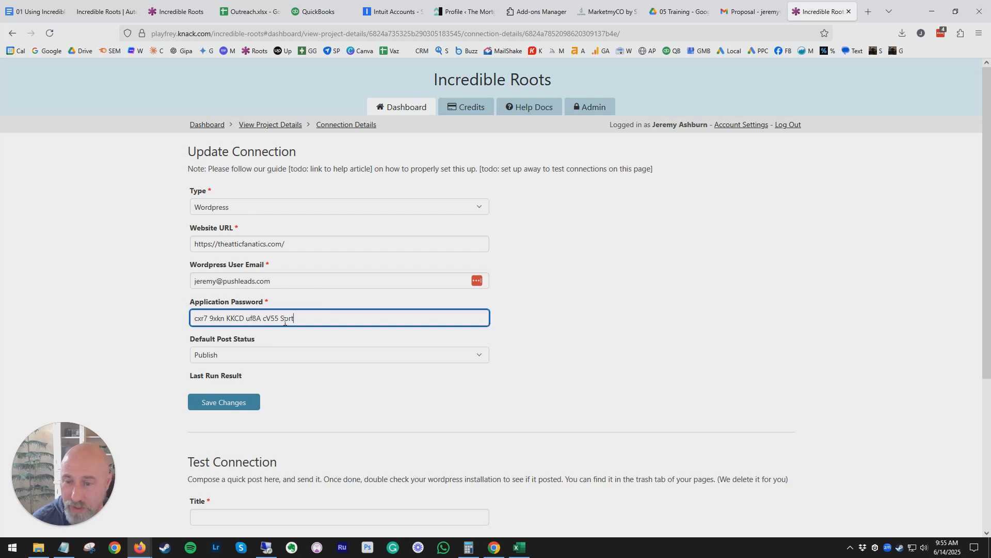
drag(312, 319, 121, 314)
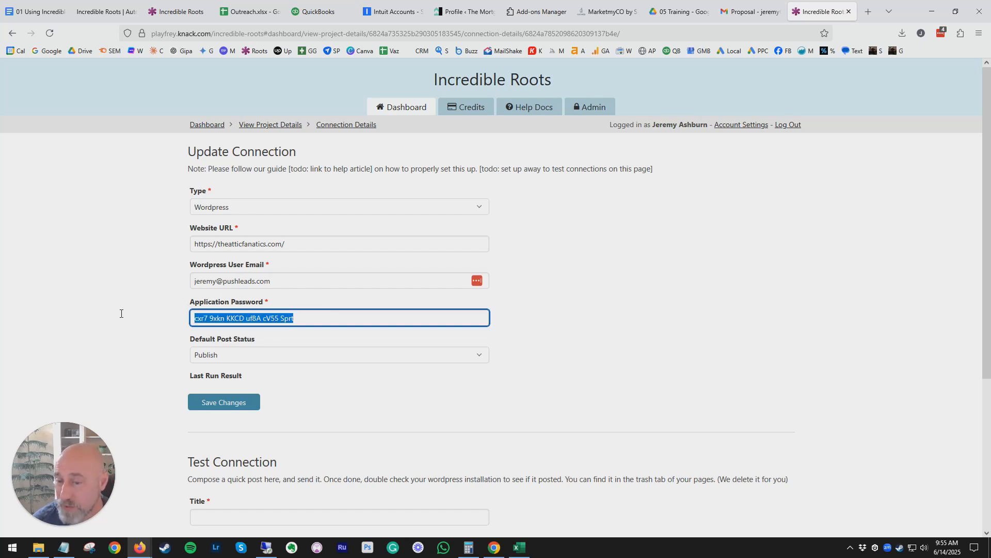
click(121, 316)
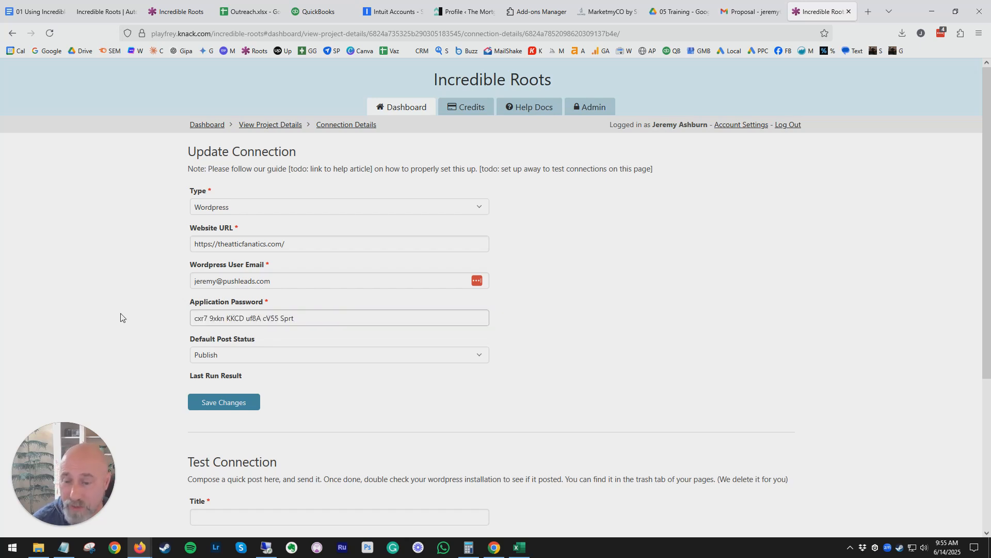